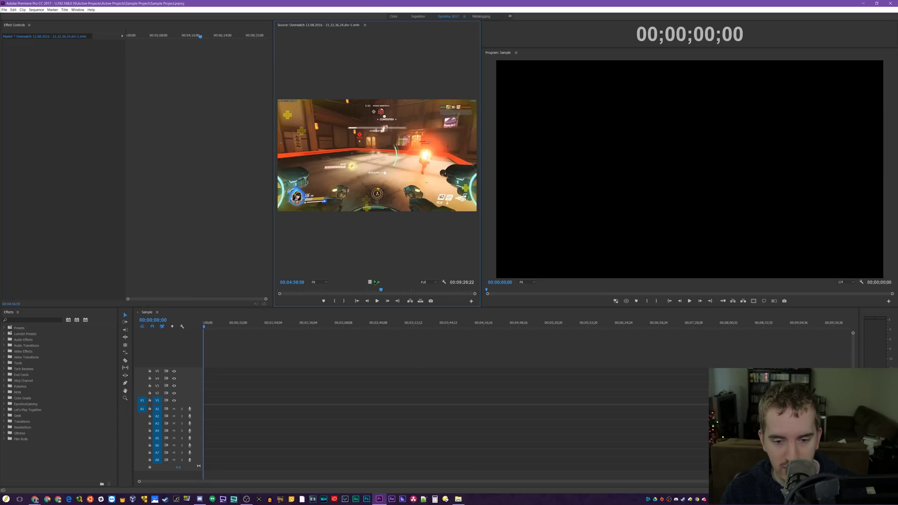
Step: Place the Overwatch gameplay clip at 0 on V1 and zoom the timeline to fit it
left_click_drag(369, 282, 206, 400)
left_click_drag(652, 478, 679, 479)
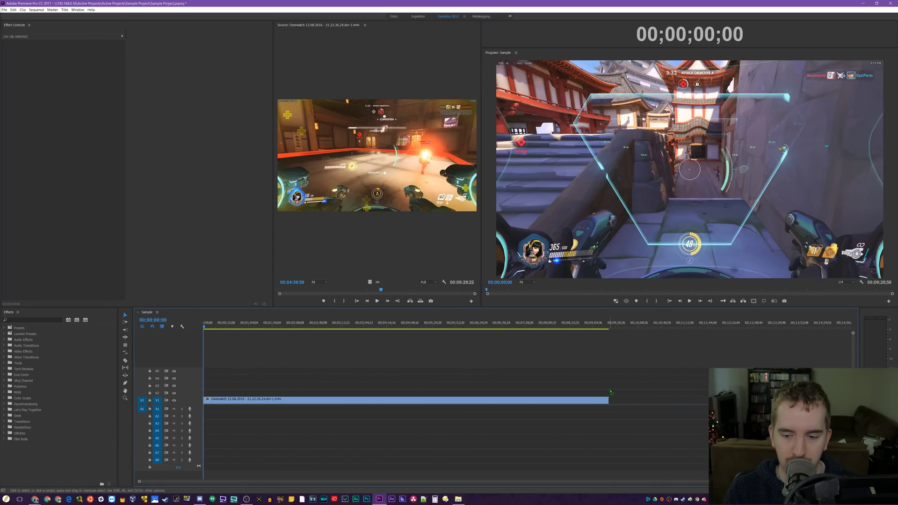
left_click(601, 401)
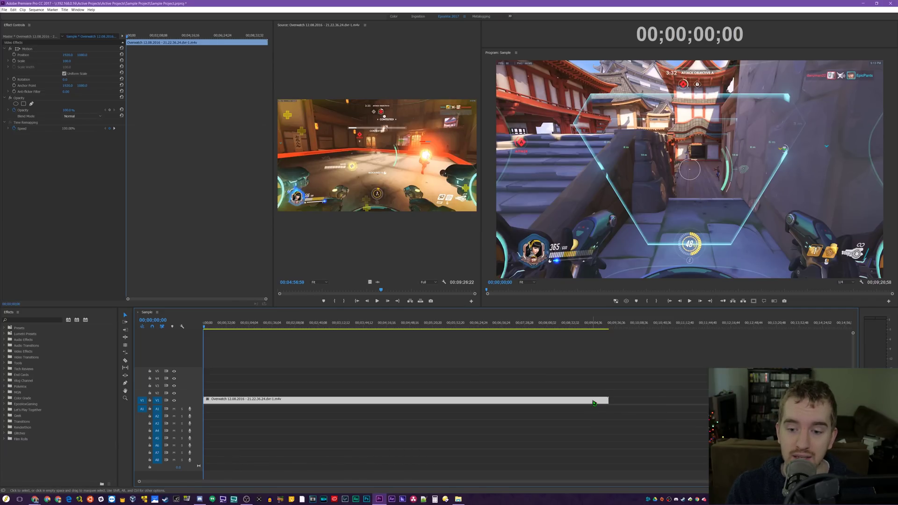
Step: Trim the gameplay clip's end to leave only a short section
left_click_drag(607, 401, 343, 410)
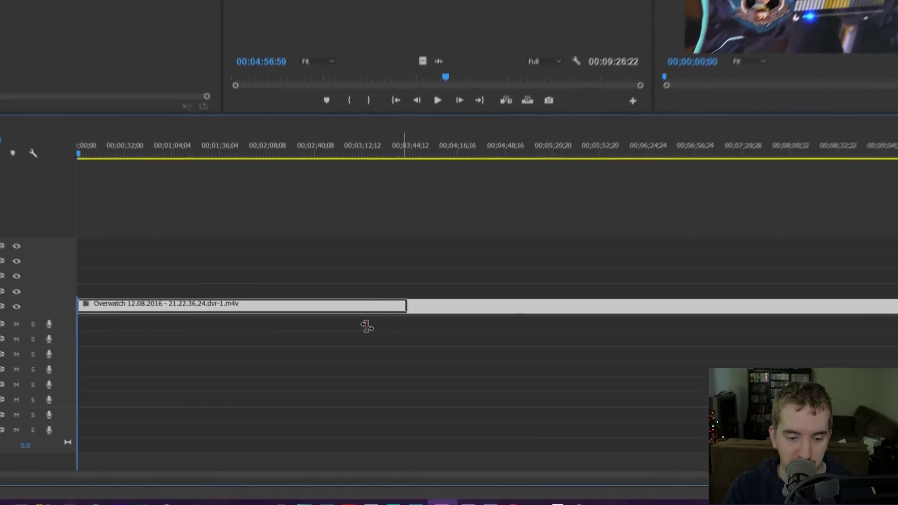
left_click_drag(367, 327, 175, 317)
right_click(180, 305)
Step: Set the Overwatch clip's Time Interpolation to Frame Blending
mouse_move(181, 303)
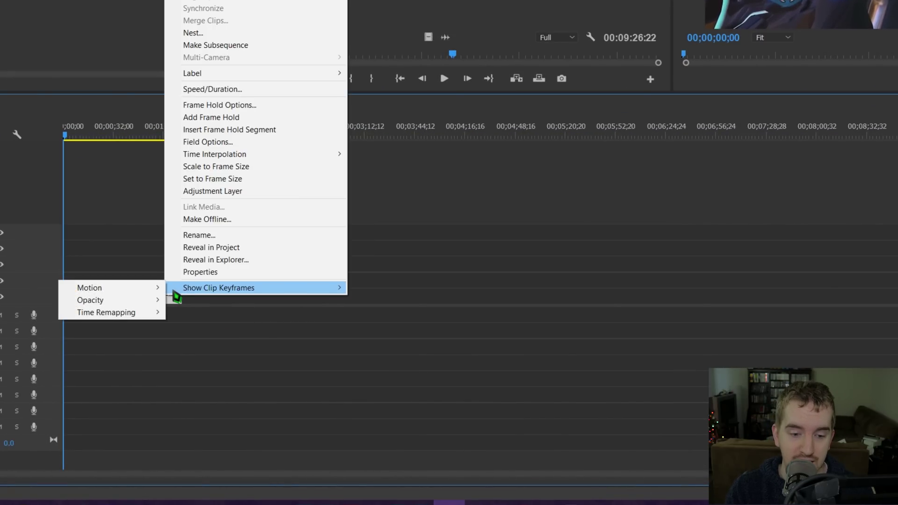
right_click(158, 299)
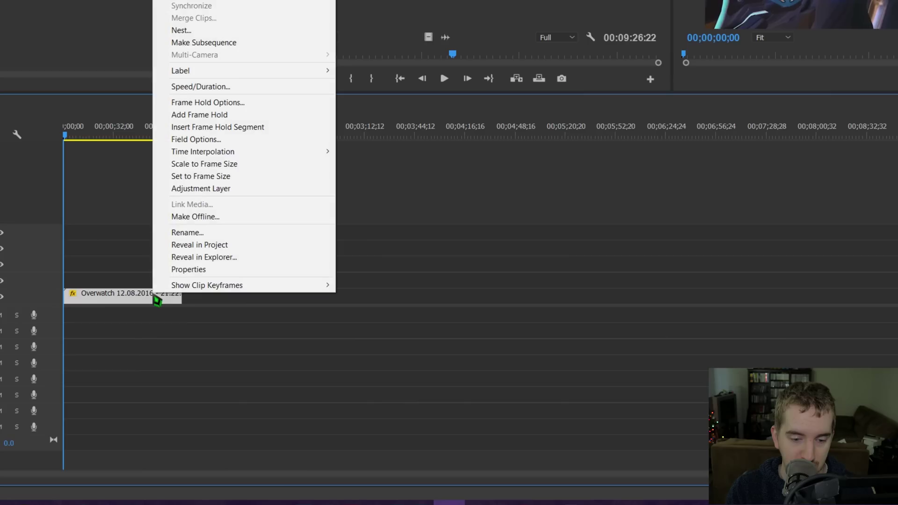
mouse_move(211, 151)
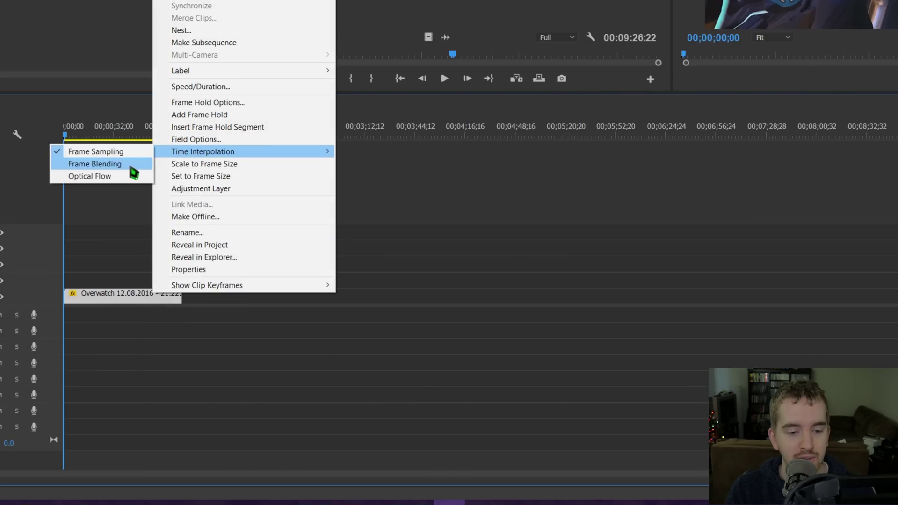
left_click(132, 166)
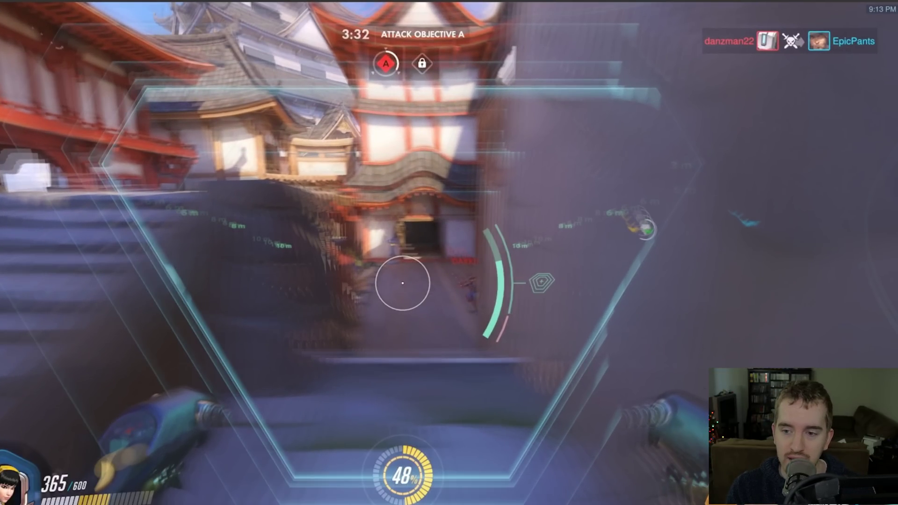
Step: Preview the frame-blended gameplay, then switch to the workspace showing the Project panel
key("space")
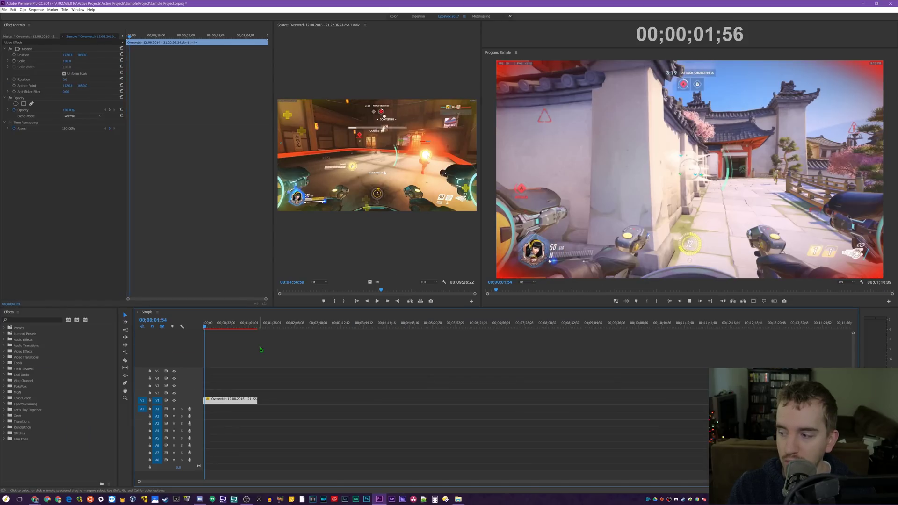
key("space")
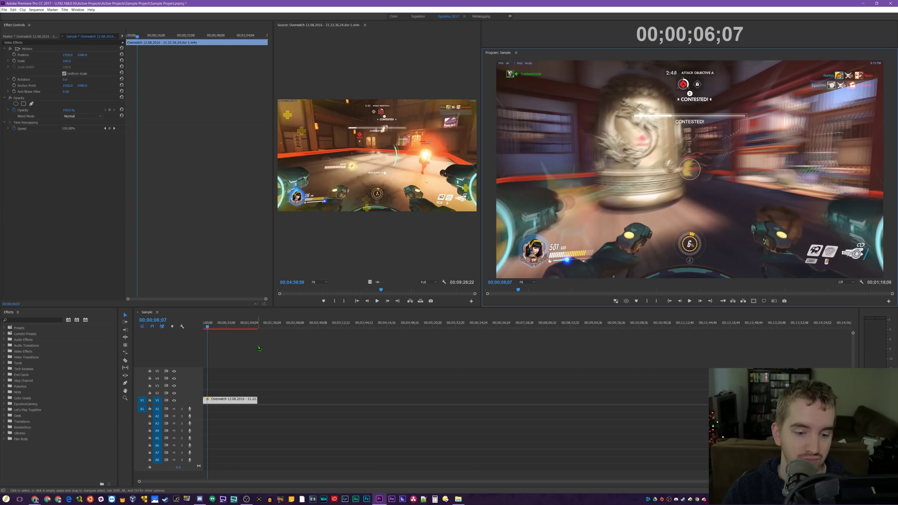
right_click(233, 405)
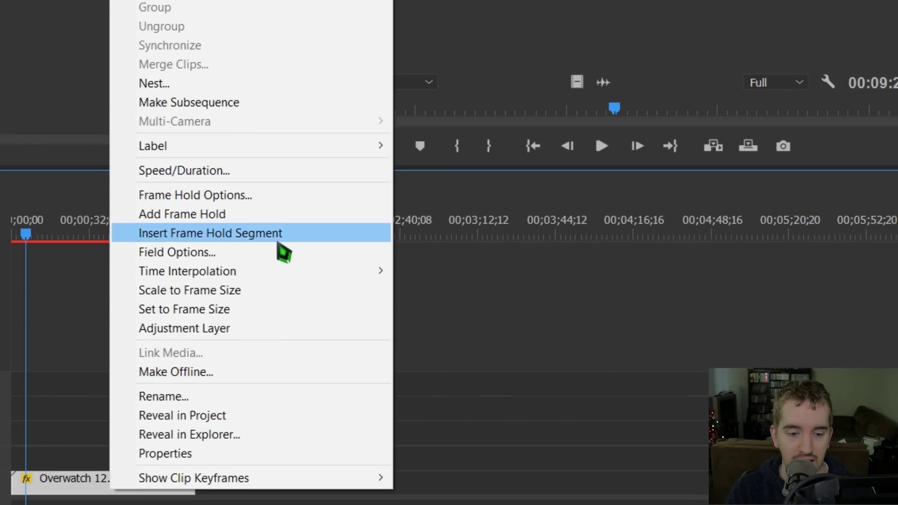
left_click(365, 291)
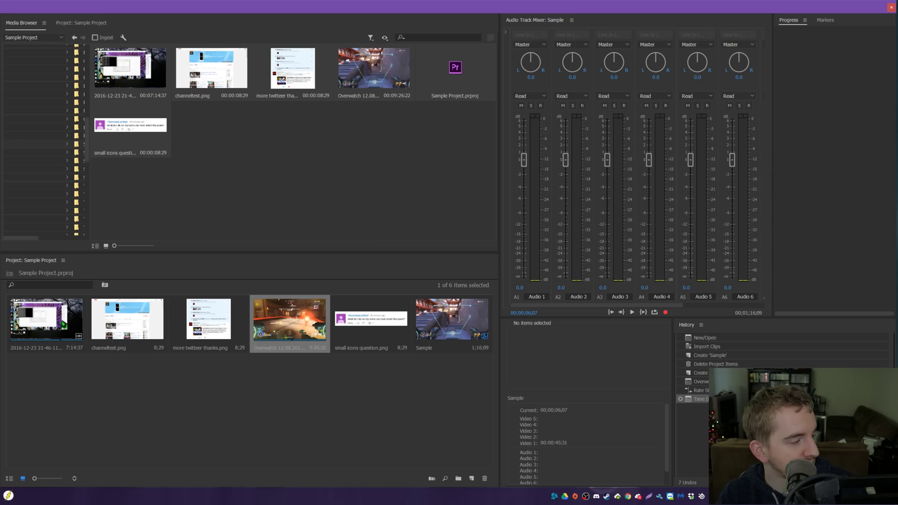
Step: Place the 2016-12-23 desktop recording after the Overwatch clip on V1, parking at 00;02;13;31
double_click(47, 319)
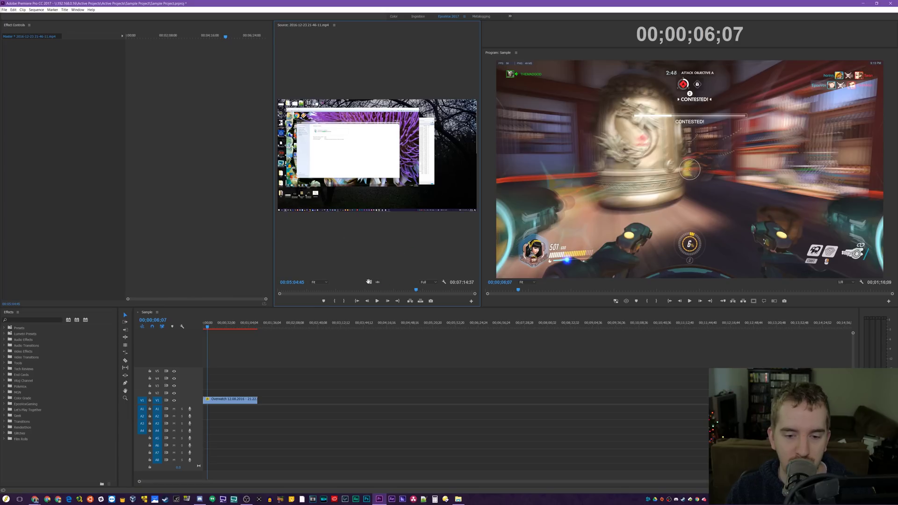
left_click_drag(369, 283, 265, 400)
left_click(303, 327)
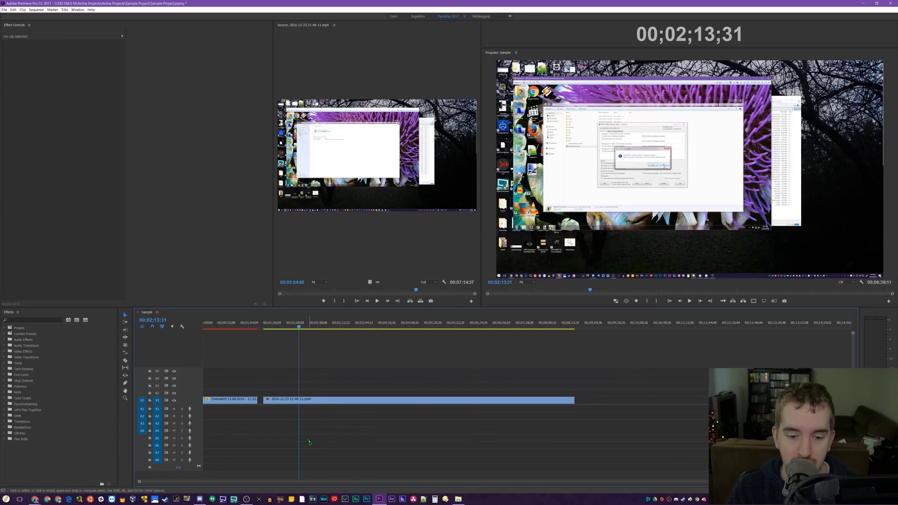
Step: Set starting Scale and Position keyframes on the desktop recording
left_click(310, 400)
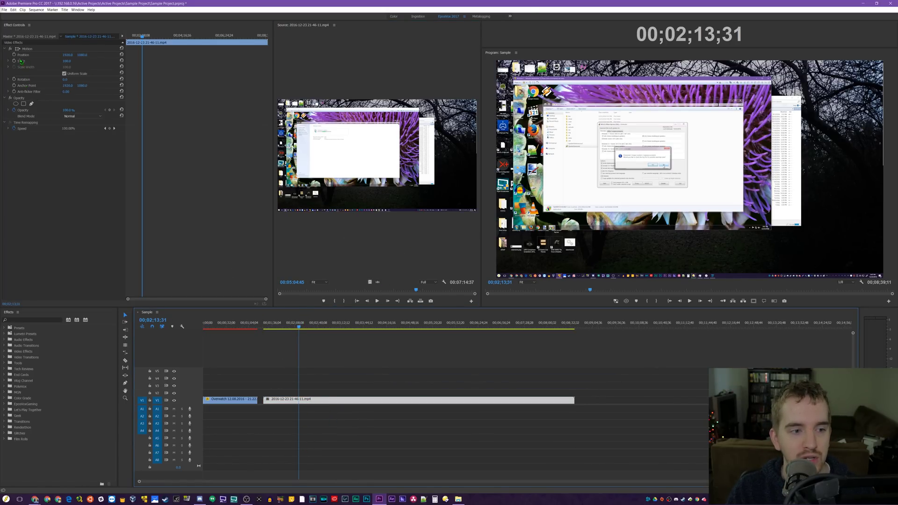
left_click(14, 61)
left_click(14, 54)
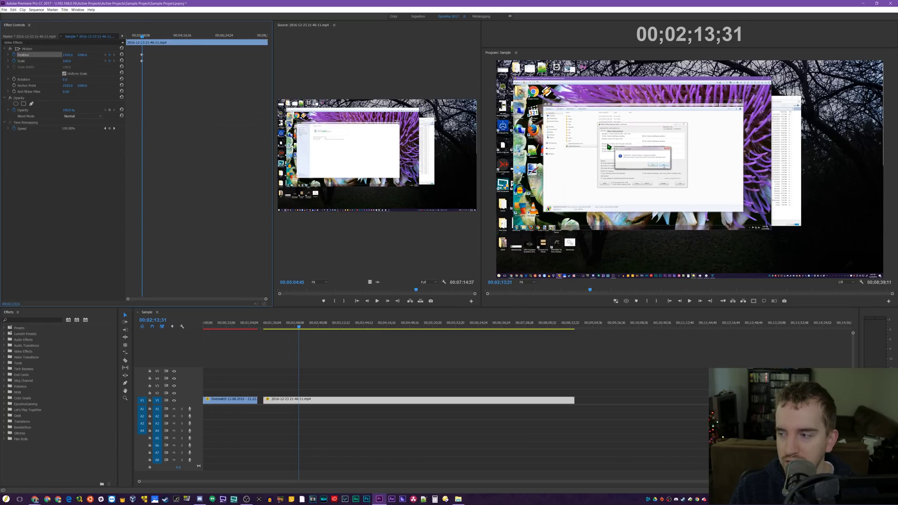
key("grave")
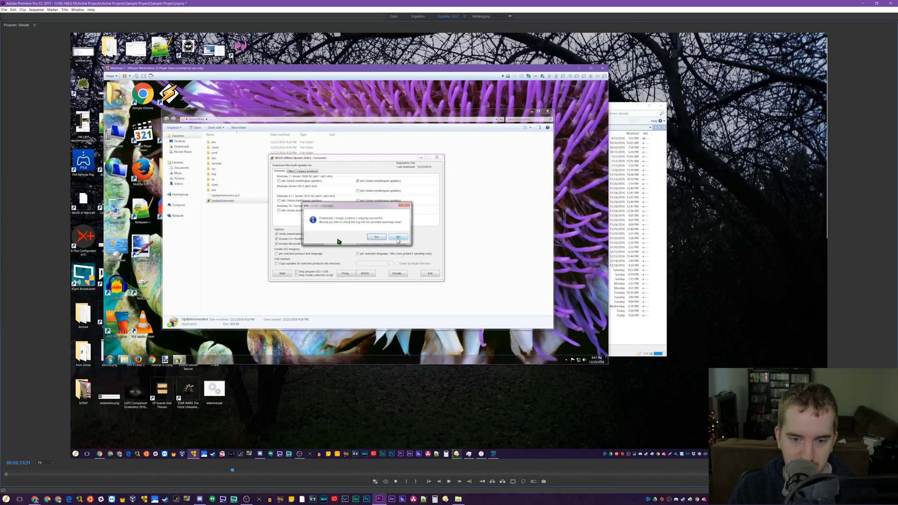
Step: At 00;02;15;07, set the recording's Scale to 300 and Position to 3326.6, 1512.0
key("grave")
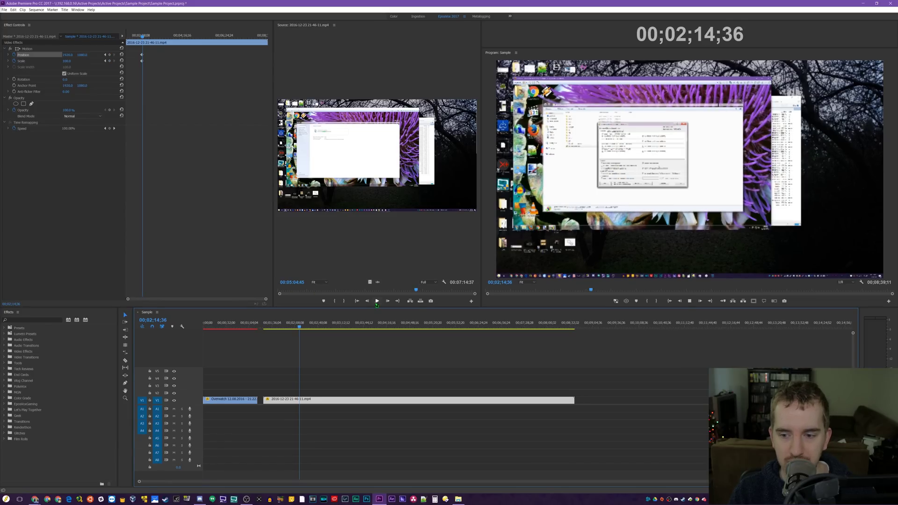
key("space")
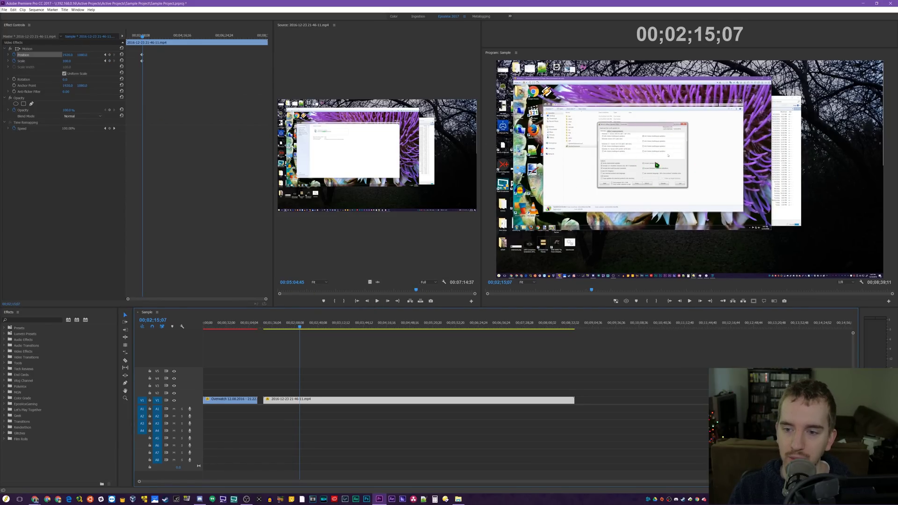
key("grave")
key("grave")
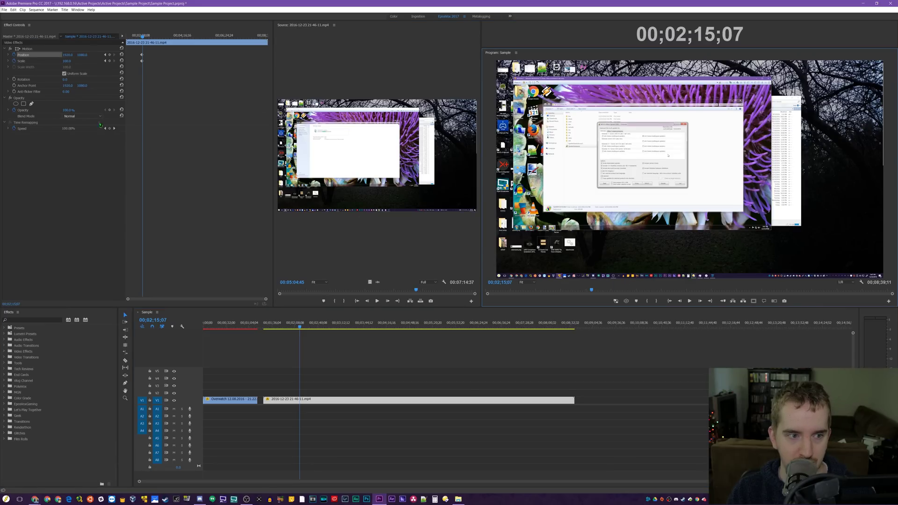
left_click_drag(65, 62, 68, 62)
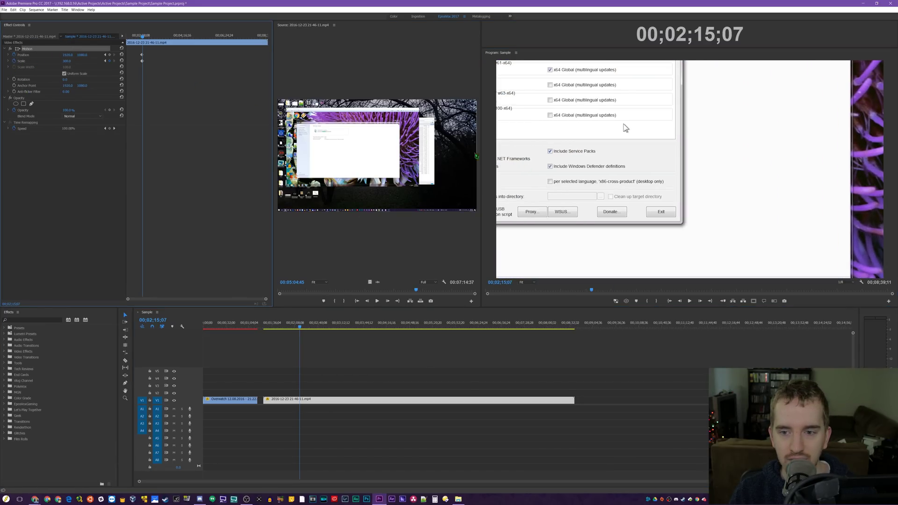
left_click_drag(642, 158, 784, 200)
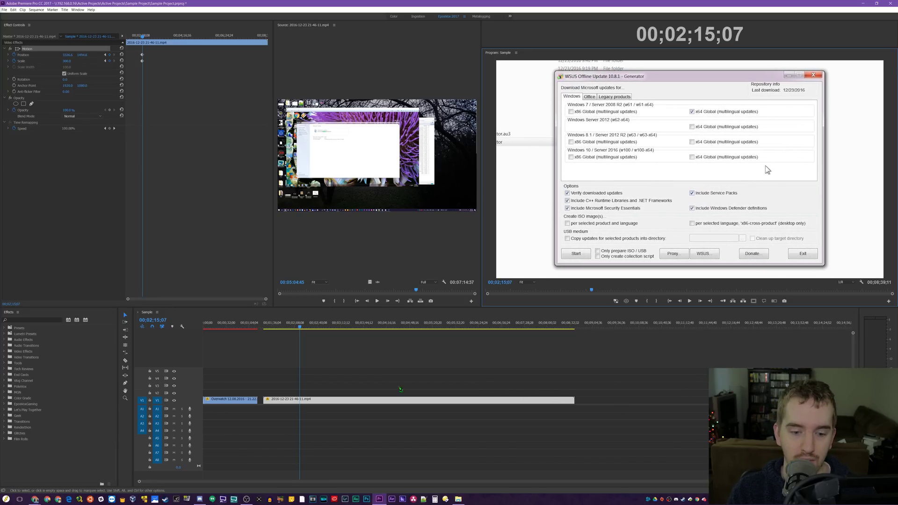
Step: Play back from 00;01;46;32 to review the zoom move
left_click(280, 323)
key("space")
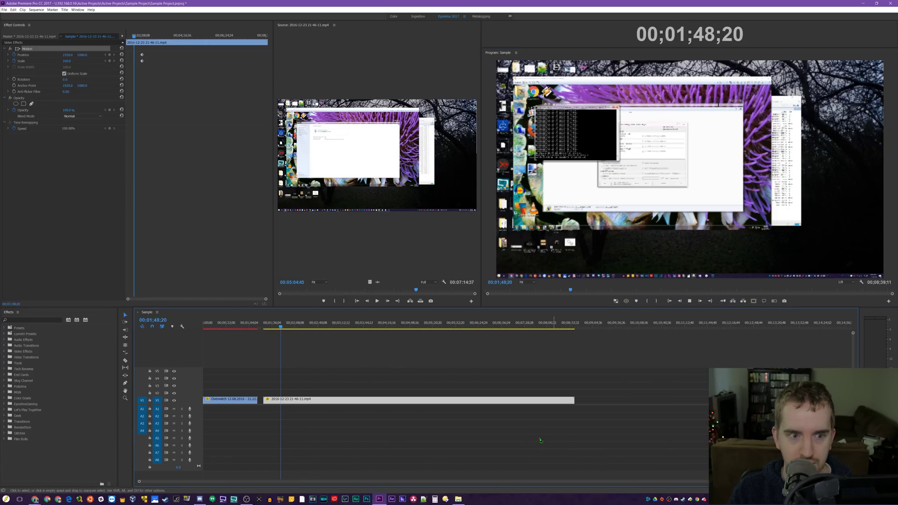
key("space")
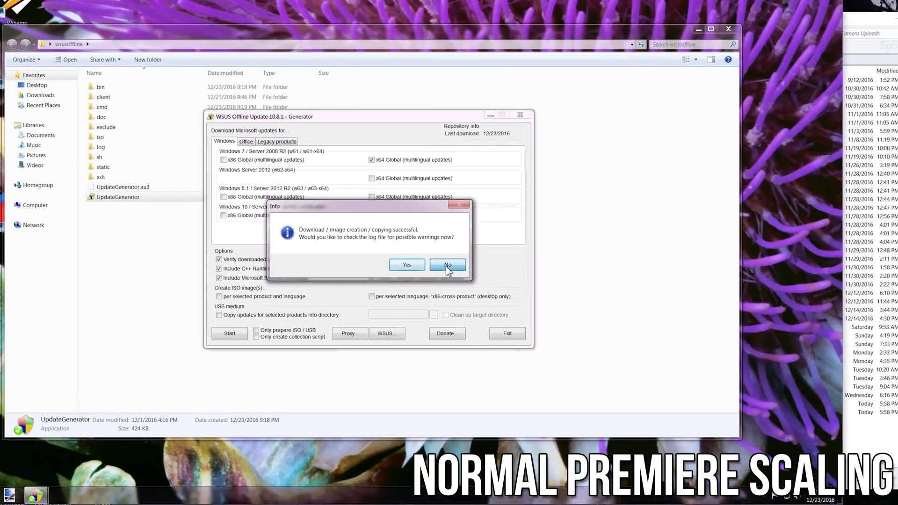
left_click(389, 243)
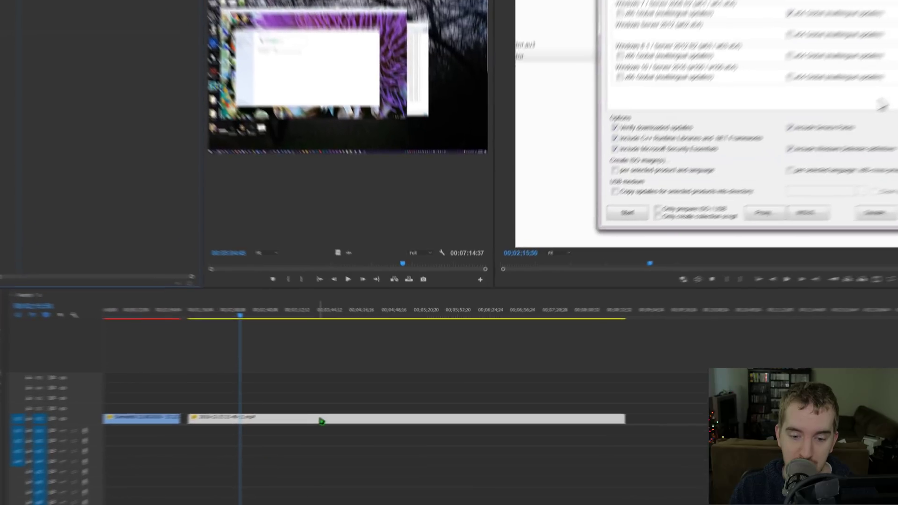
right_click(360, 399)
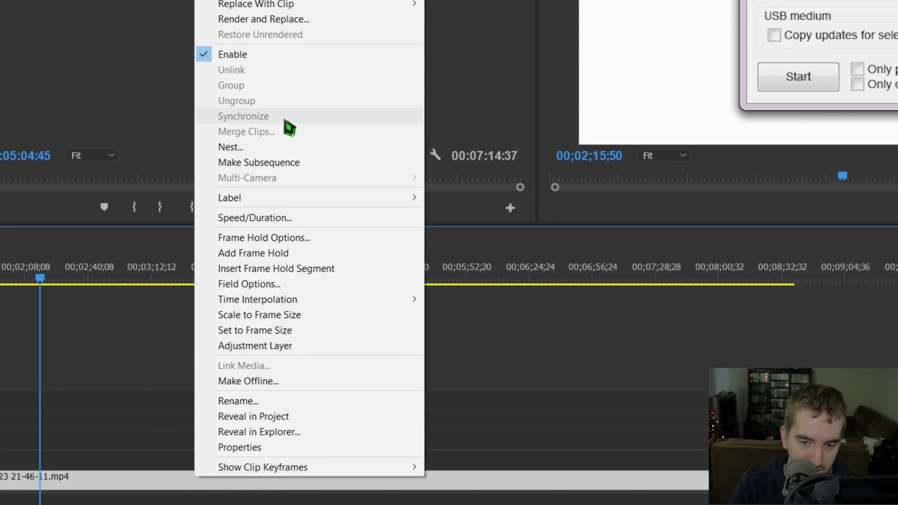
Step: Replace the 2016-12-23 clip with a linked After Effects composition
left_click(307, 38)
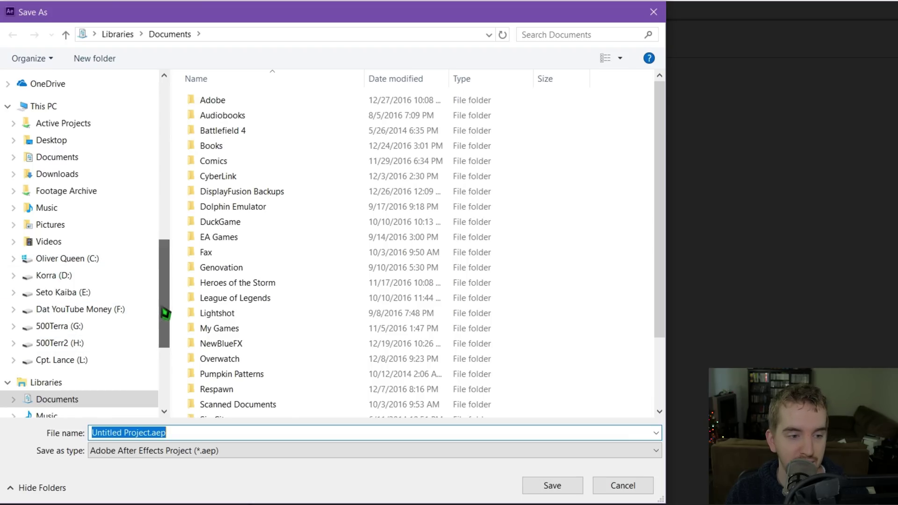
Step: Save Untitled Project.aep into the Active Projects > Sample Project folder
left_click_drag(164, 315, 150, 152)
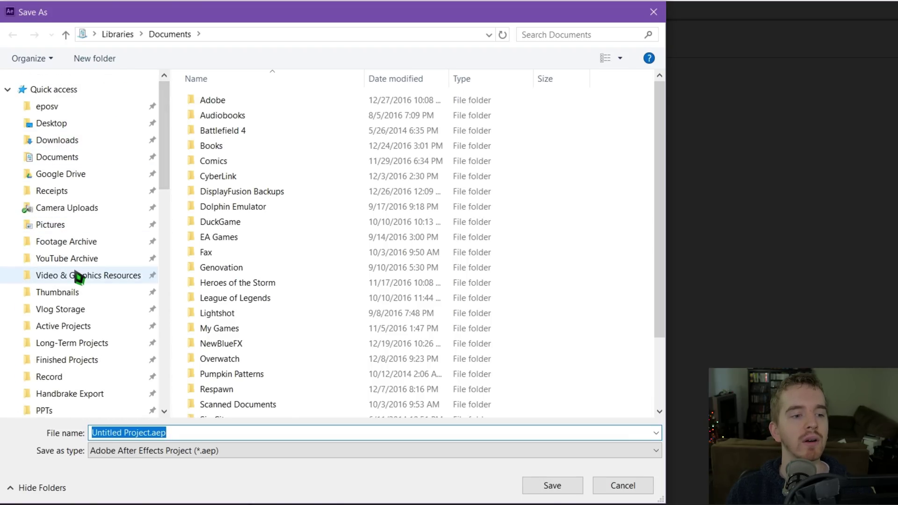
left_click(71, 326)
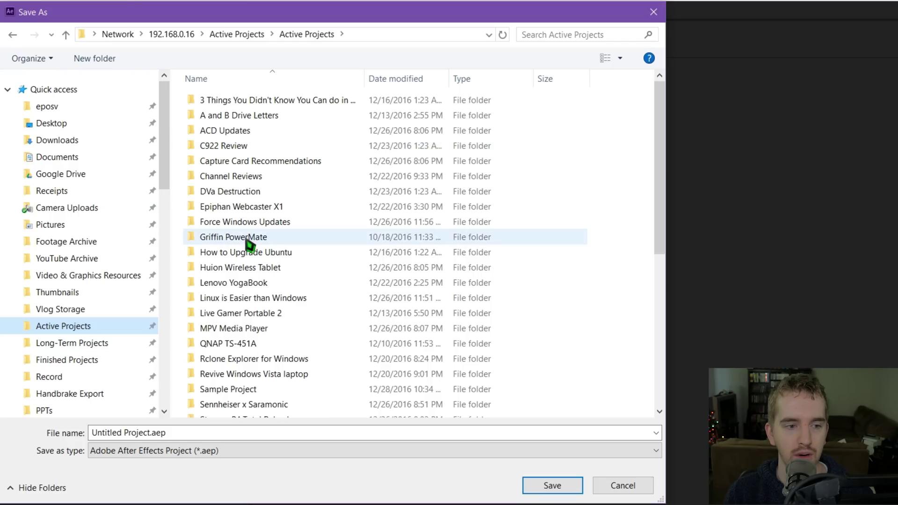
scroll(246, 239, "down", 6)
scroll(229, 206, "up", 1)
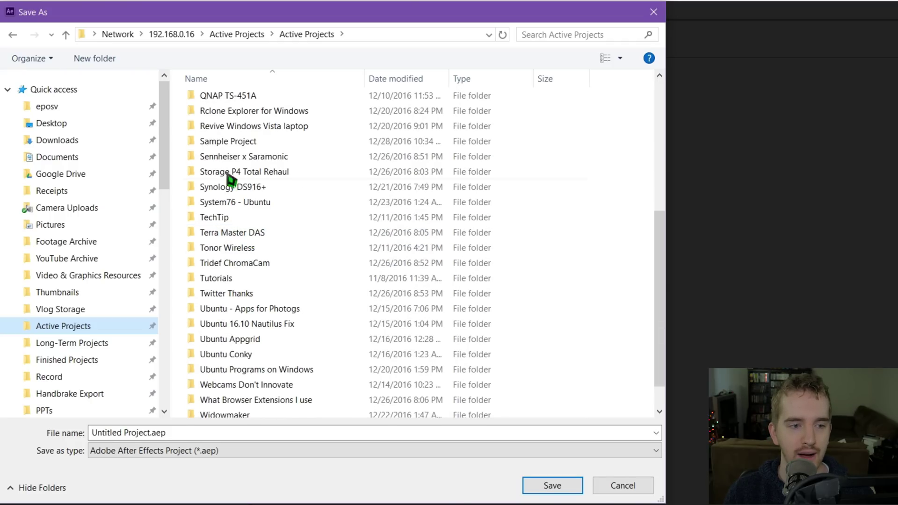
double_click(225, 142)
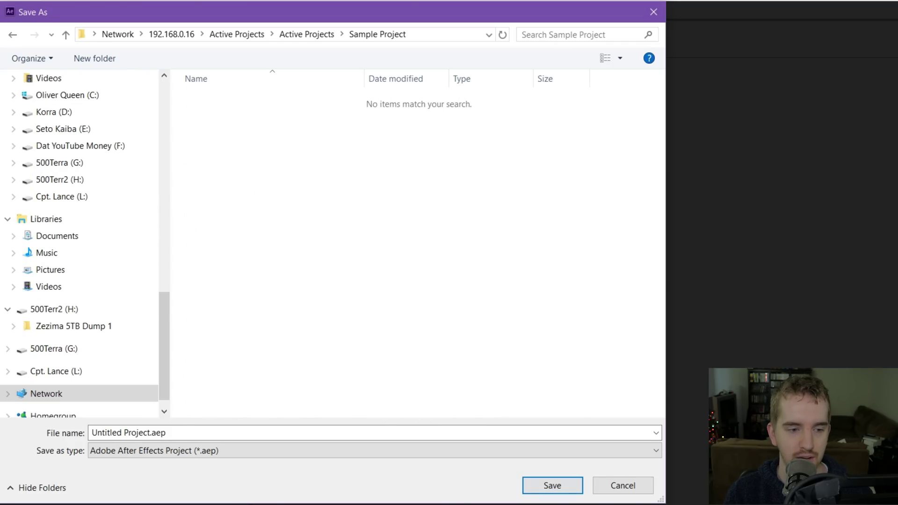
left_click(552, 485)
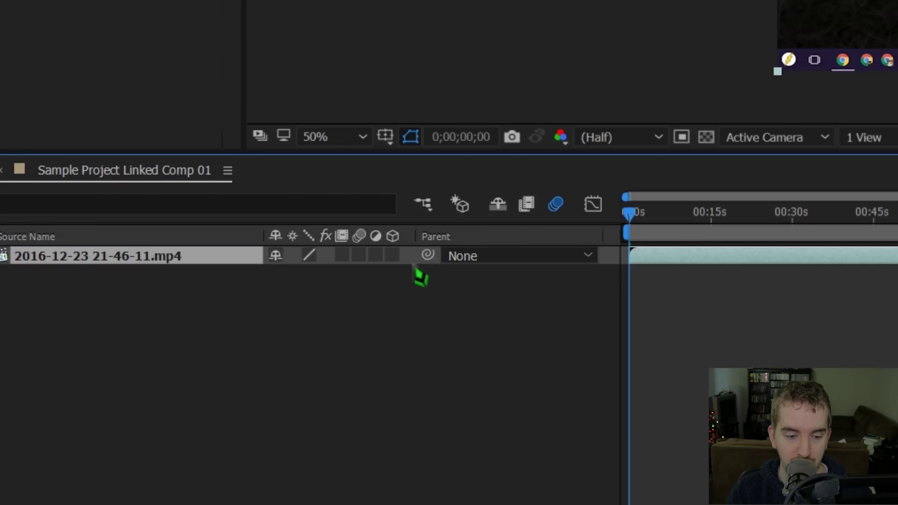
Step: Enable motion blur on the footage layer, label it green, and preview its scaling animation
left_click(359, 255)
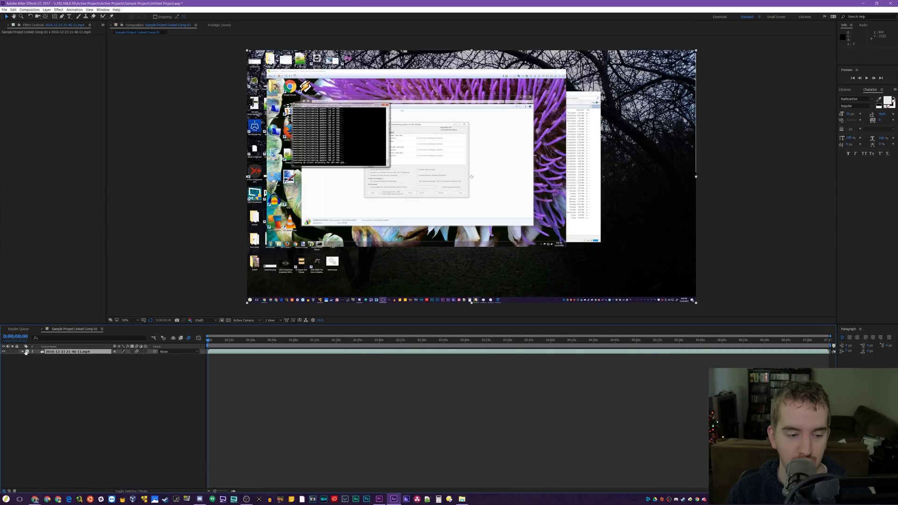
left_click(26, 352)
left_click(26, 355)
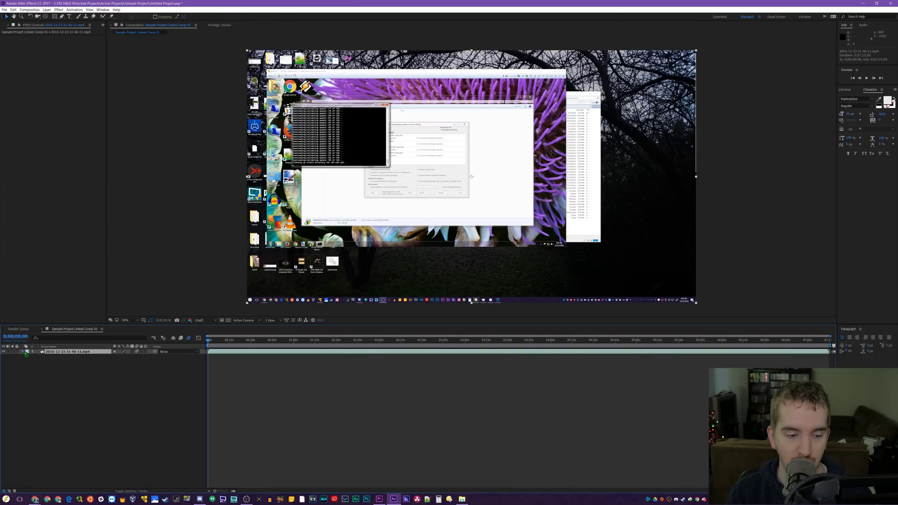
left_click(27, 357)
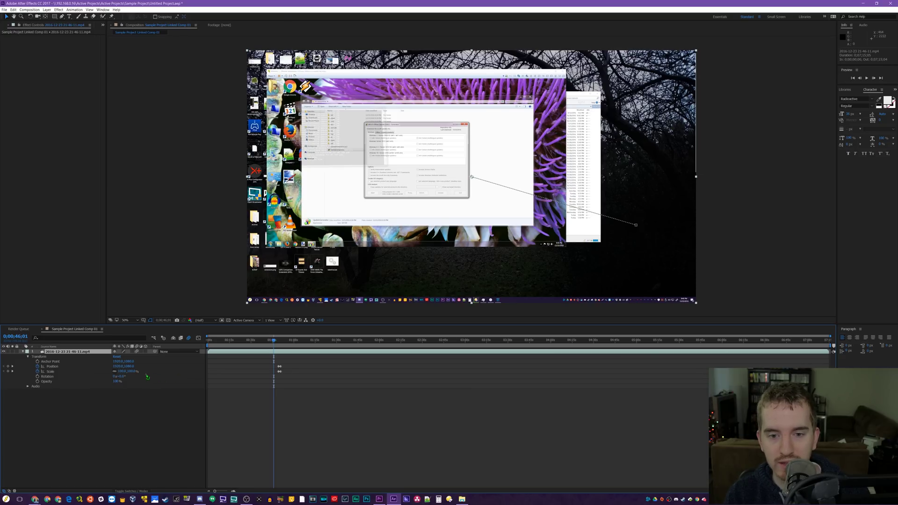
key("space")
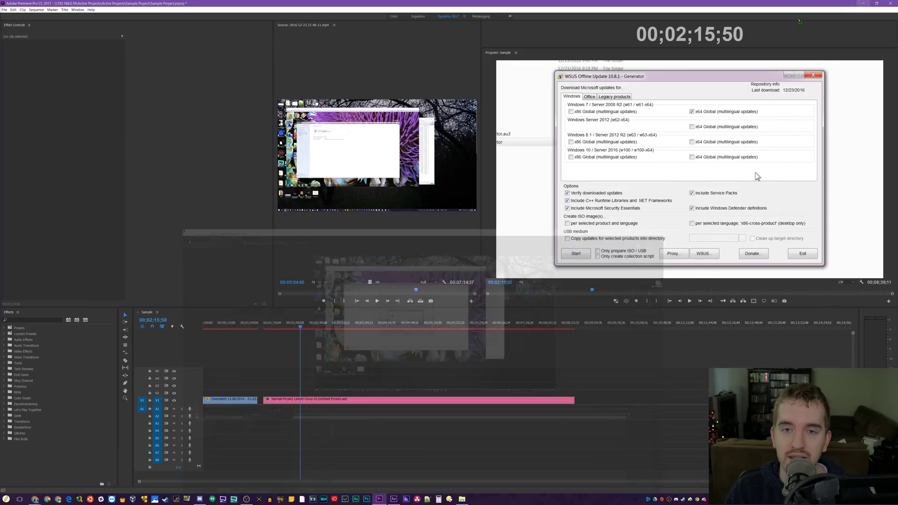
left_click(863, 3)
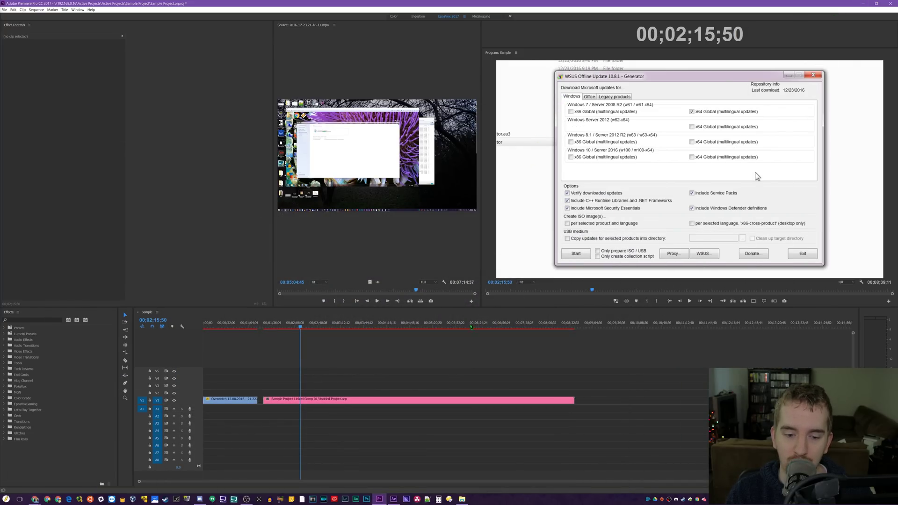
Step: Place the playhead on the new channel screenshot clip following the linked comp on V1
left_click(337, 400)
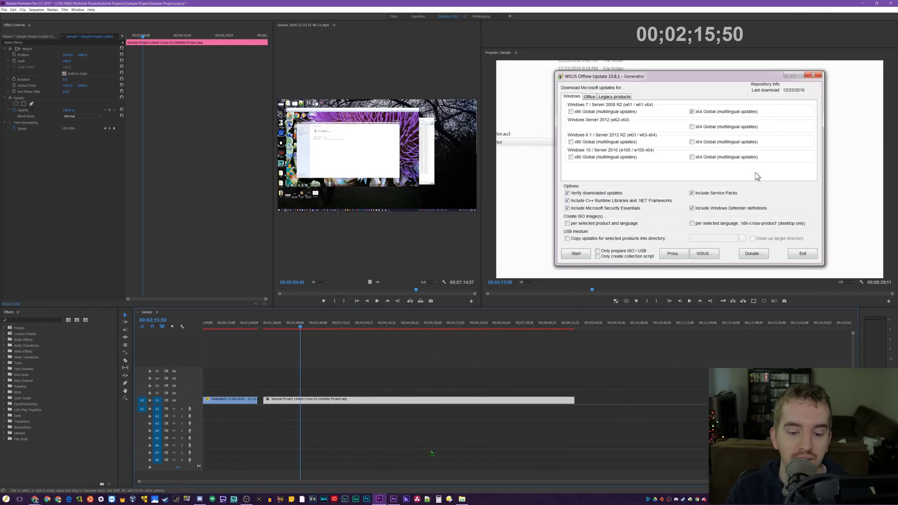
left_click(322, 371)
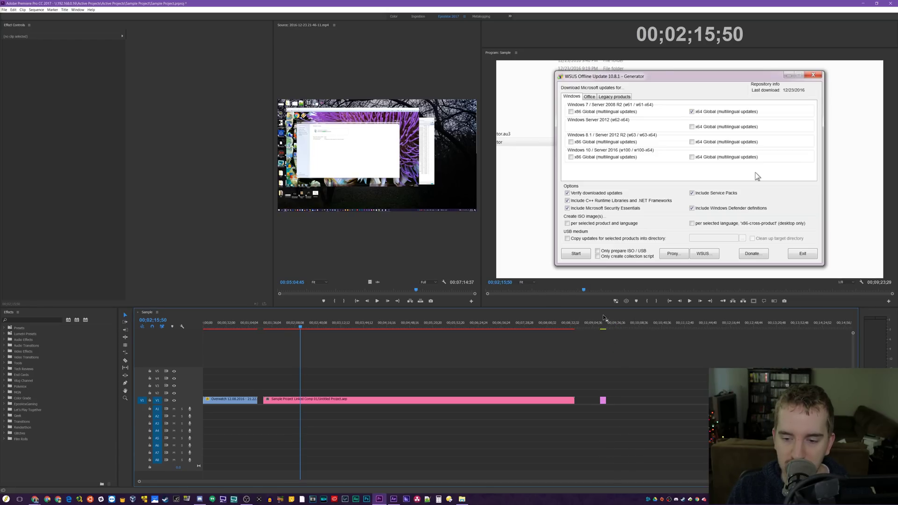
left_click(603, 319)
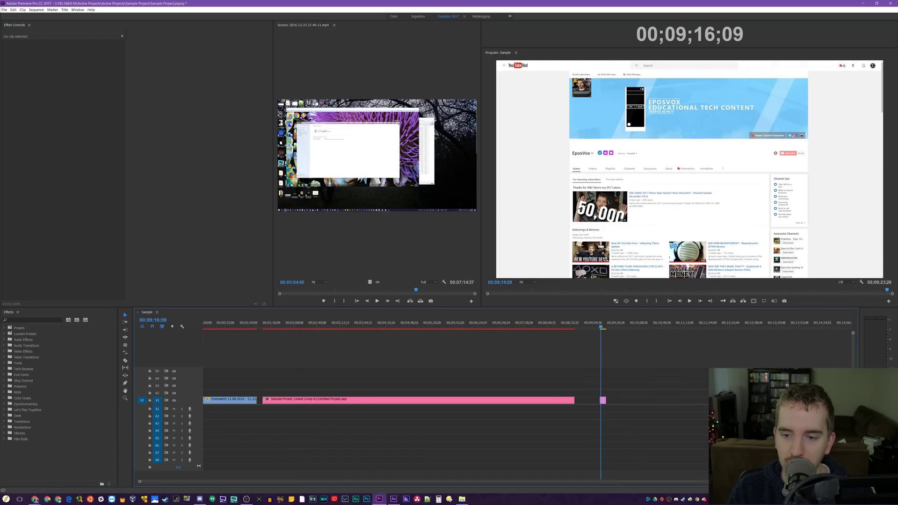
Step: Set starting Scale and Position keyframes on channeltest.png, then play ahead to the zoom end
scroll(548, 461, "up", 6)
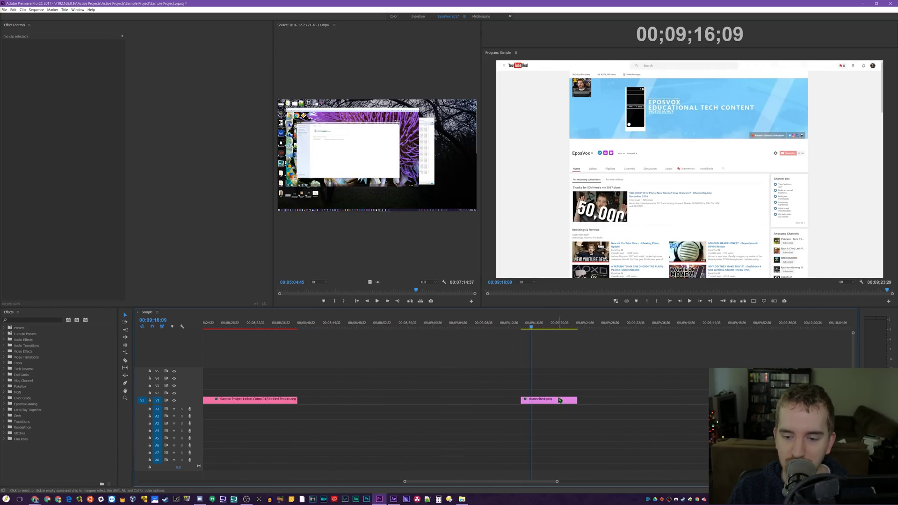
left_click(560, 400)
left_click(14, 61)
left_click(14, 55)
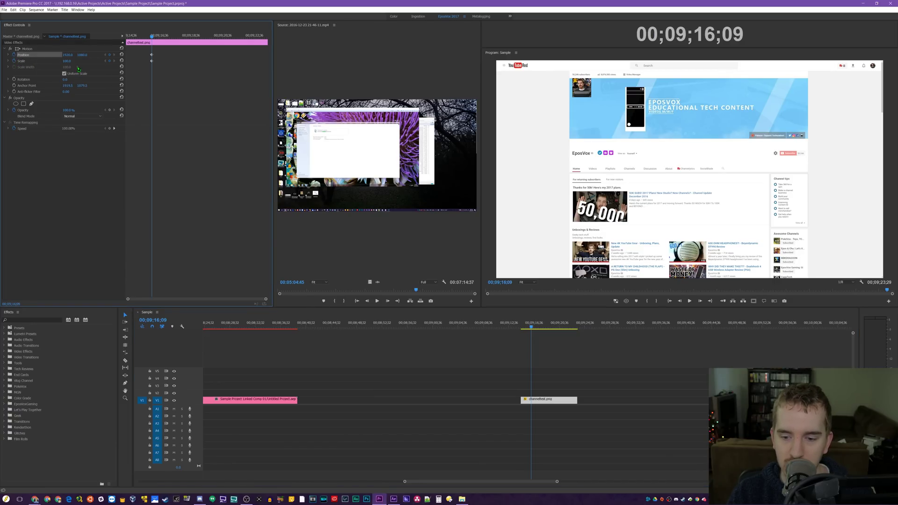
key("space")
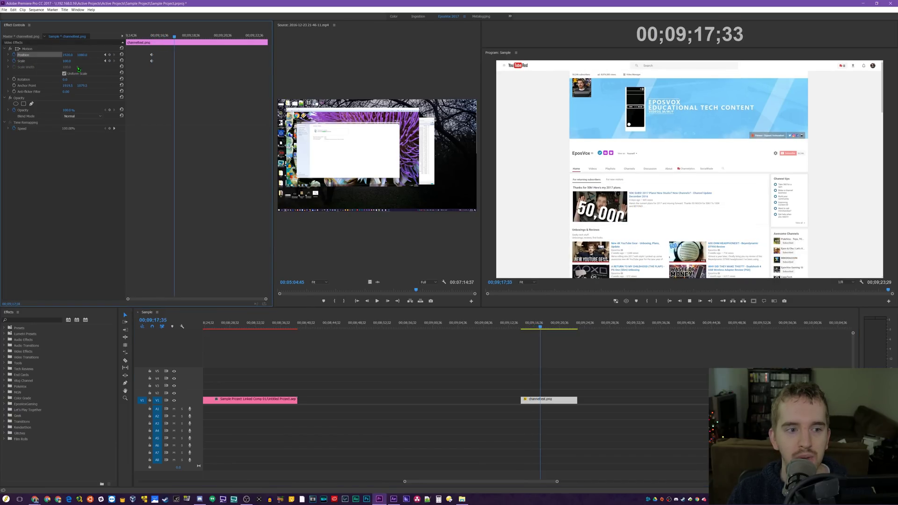
Step: Scale the screenshot to 239% and reposition it to frame the EposVox channel header
left_click_drag(68, 63, 261, 87)
left_click_drag(619, 201, 780, 112)
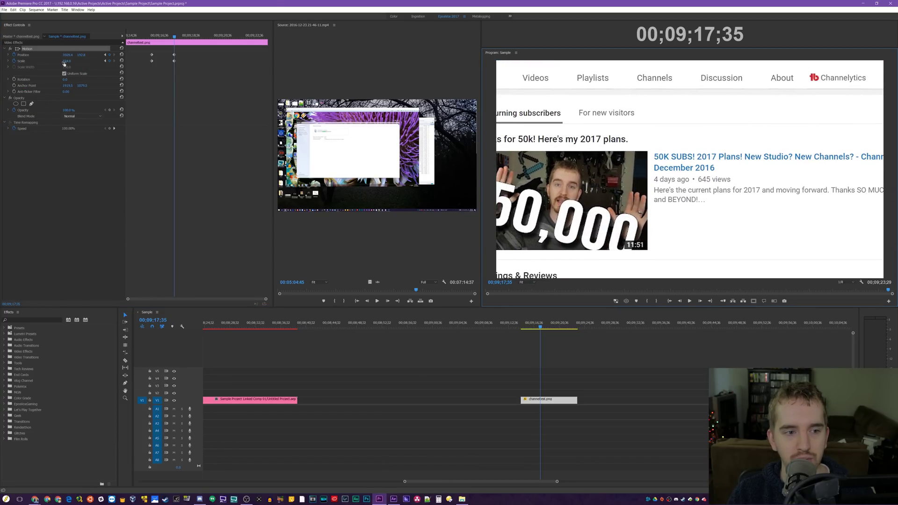
left_click_drag(64, 64, 23, 64)
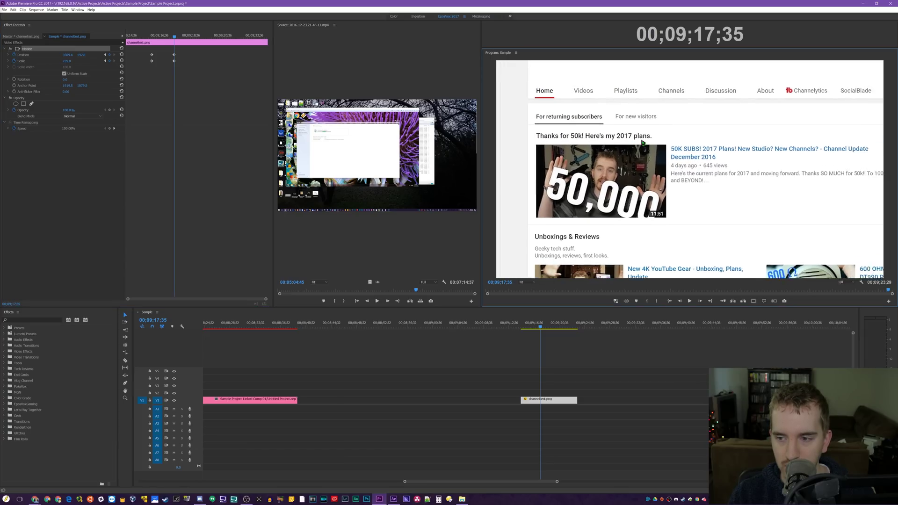
left_click_drag(642, 143, 656, 242)
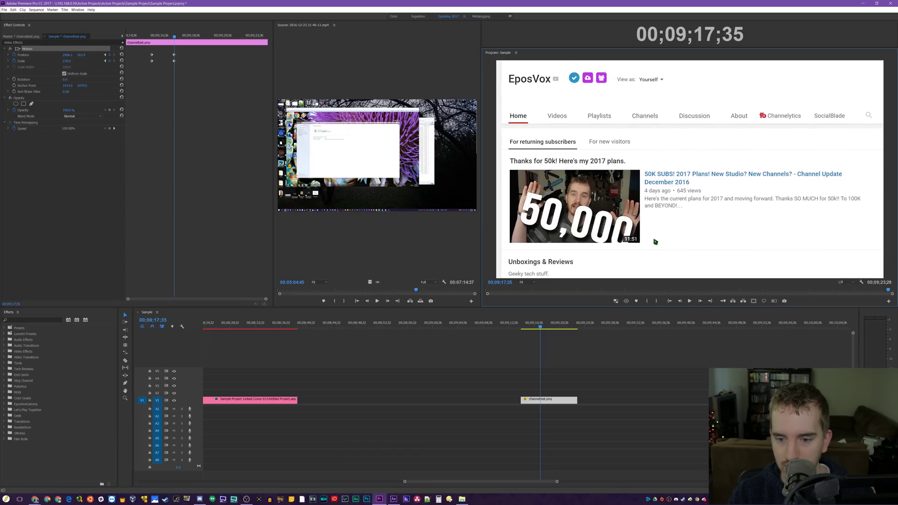
right_click(545, 401)
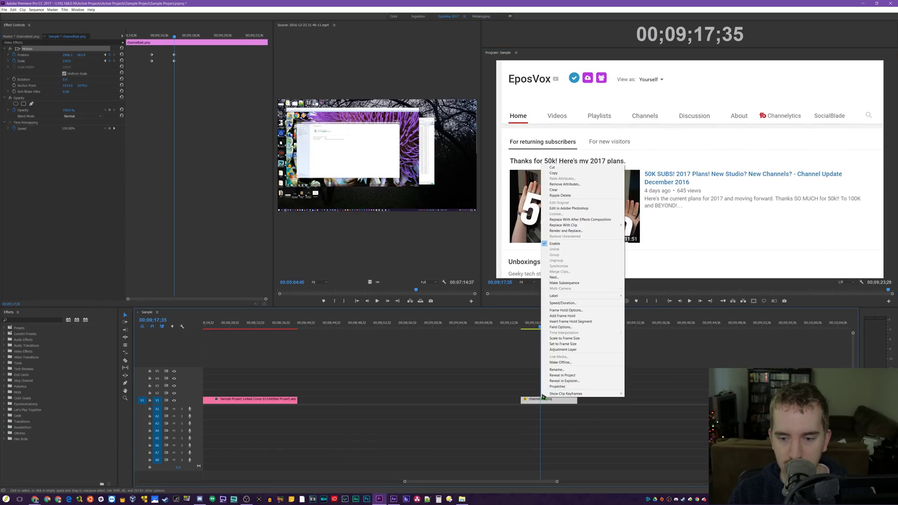
Step: Replace the channel screenshot clip with an After Effects composition and preview its zoom animation
left_click(581, 218)
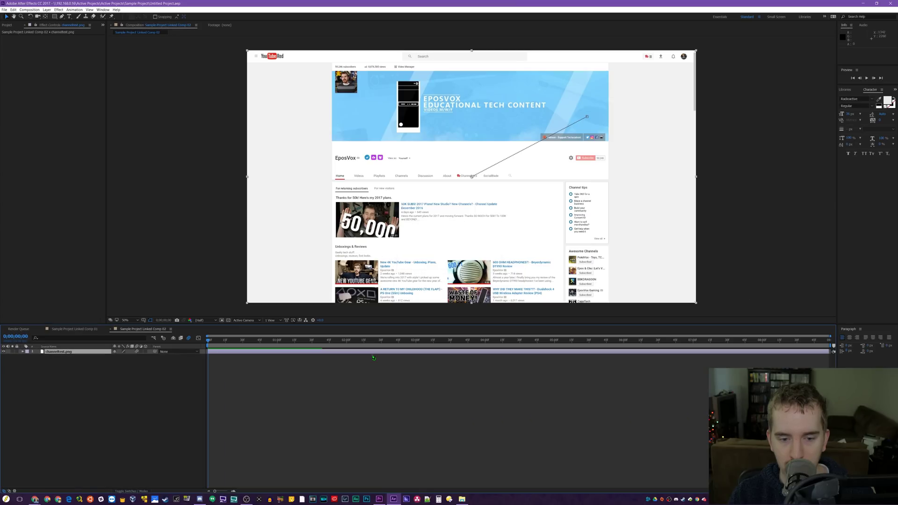
key("space")
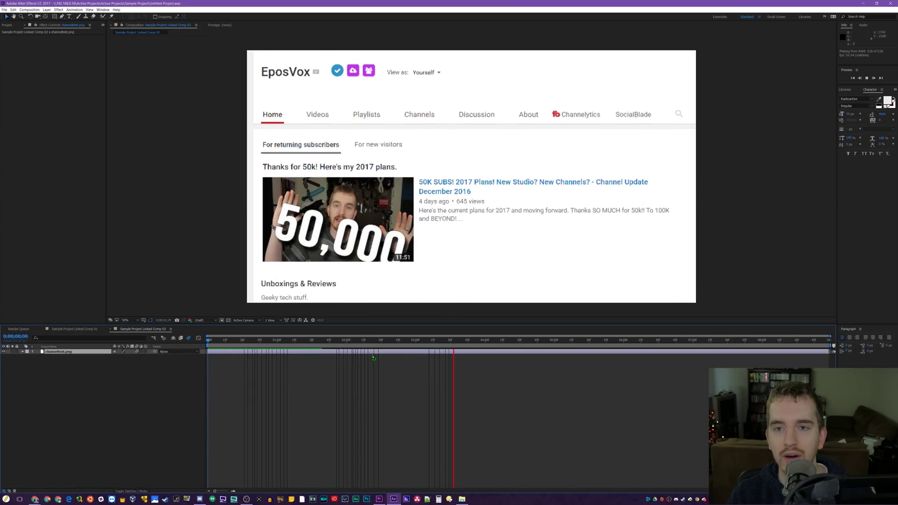
key("space")
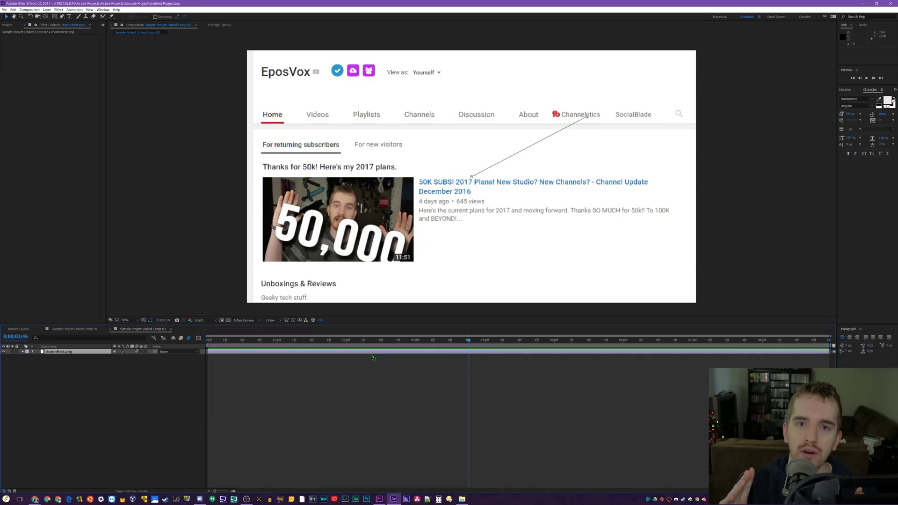
Step: Drag the end Position and Scale keyframes earlier to about 02:10f and replay the shortened zoom
left_click(28, 357)
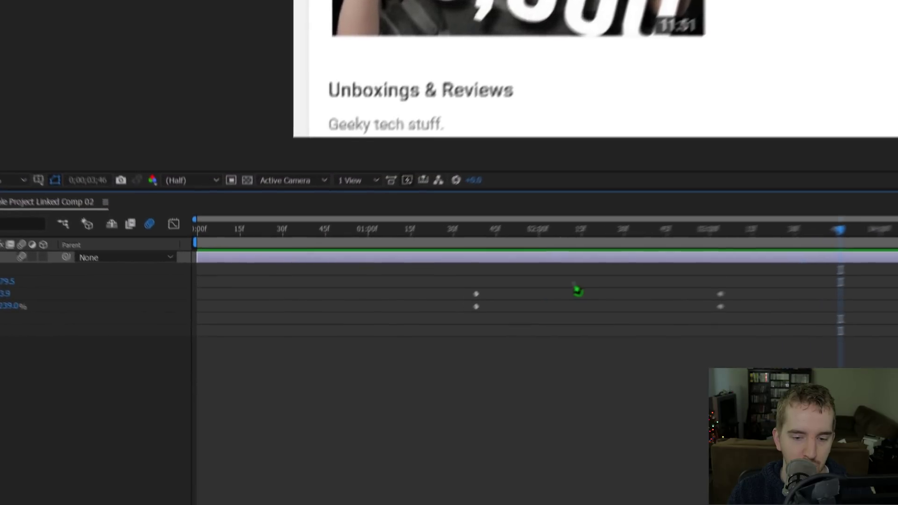
left_click_drag(764, 280, 586, 303)
left_click(502, 220)
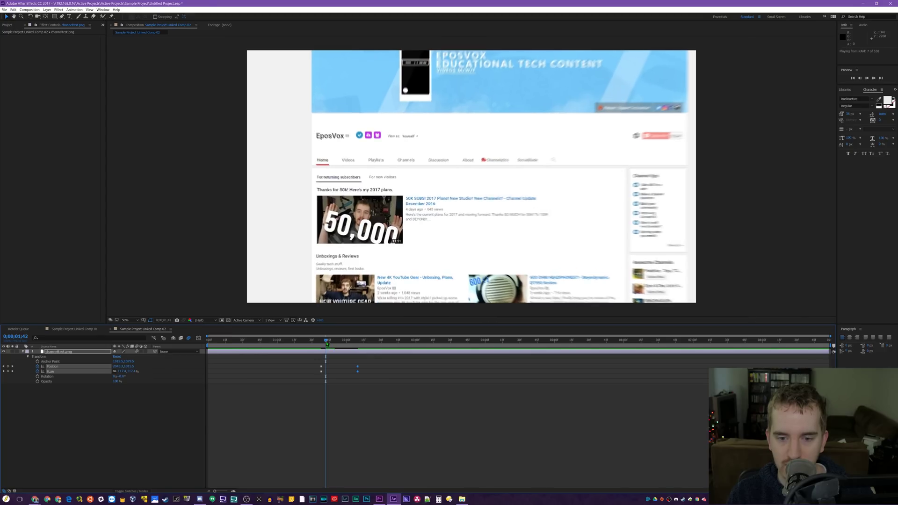
key("space")
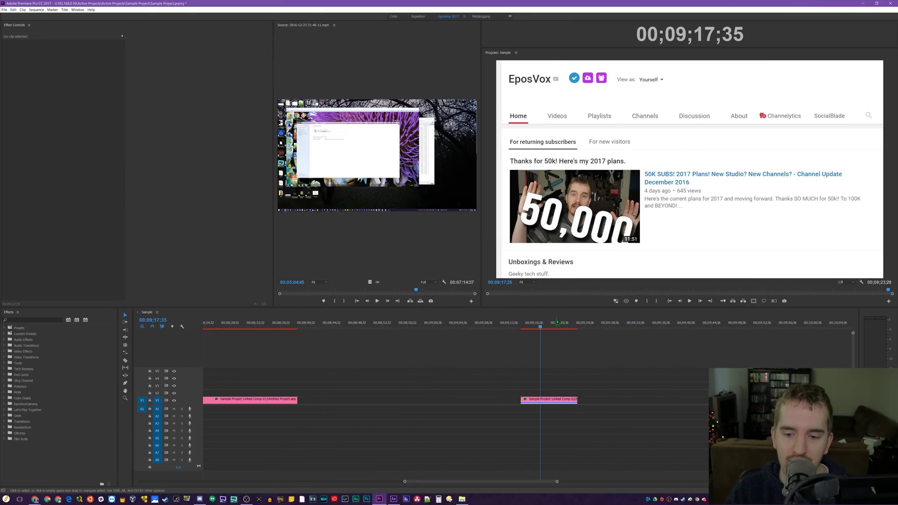
Step: Trim the end of the Linked Comp 02 clip and play the sequence from its start
left_click(557, 400)
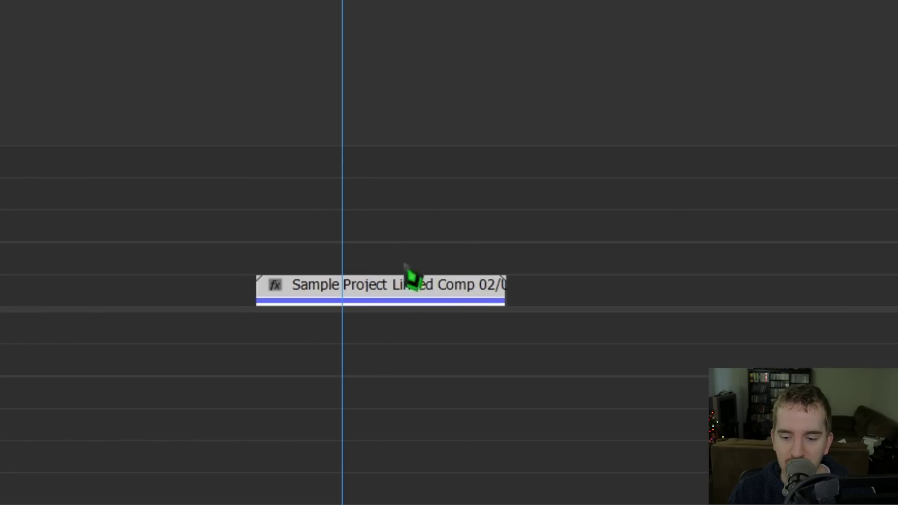
right_click(394, 287)
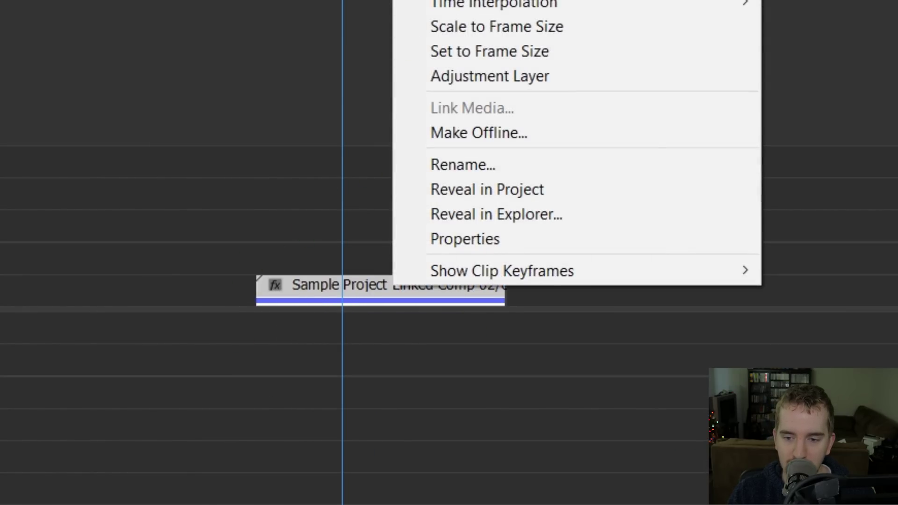
left_click(294, 302)
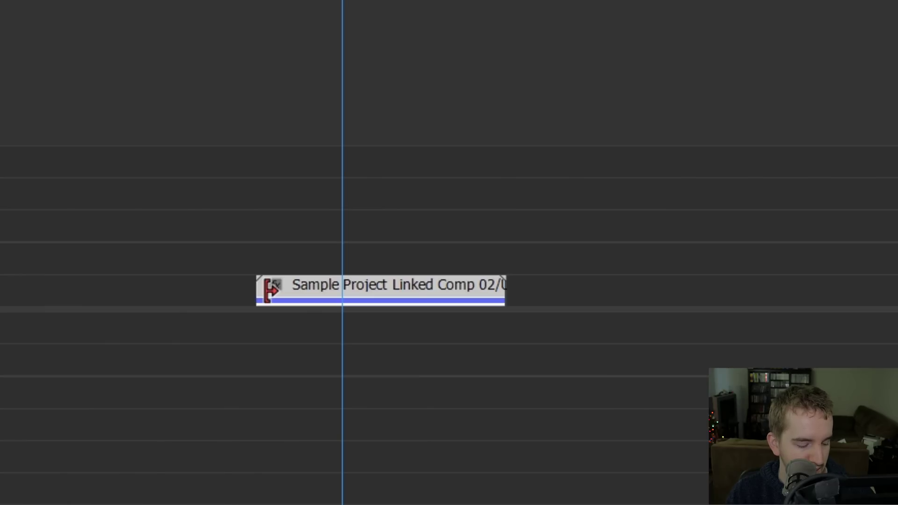
left_click(486, 285)
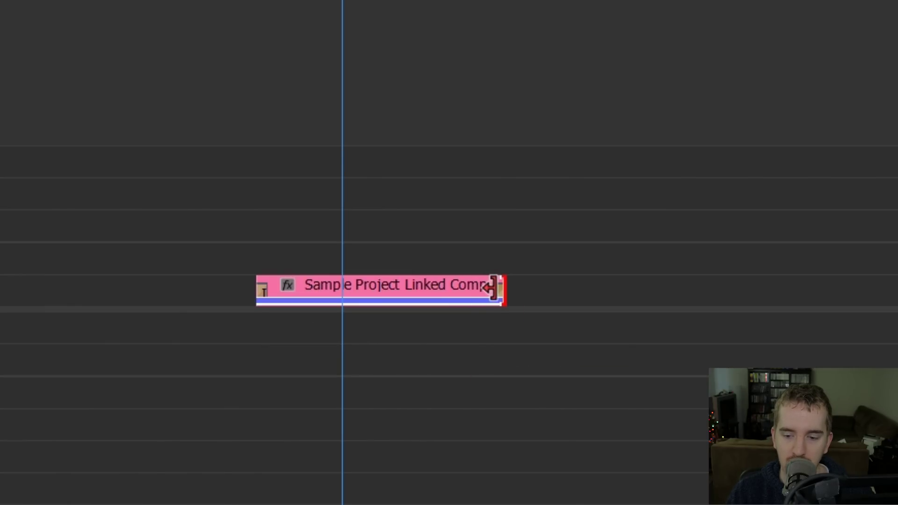
left_click(282, 1)
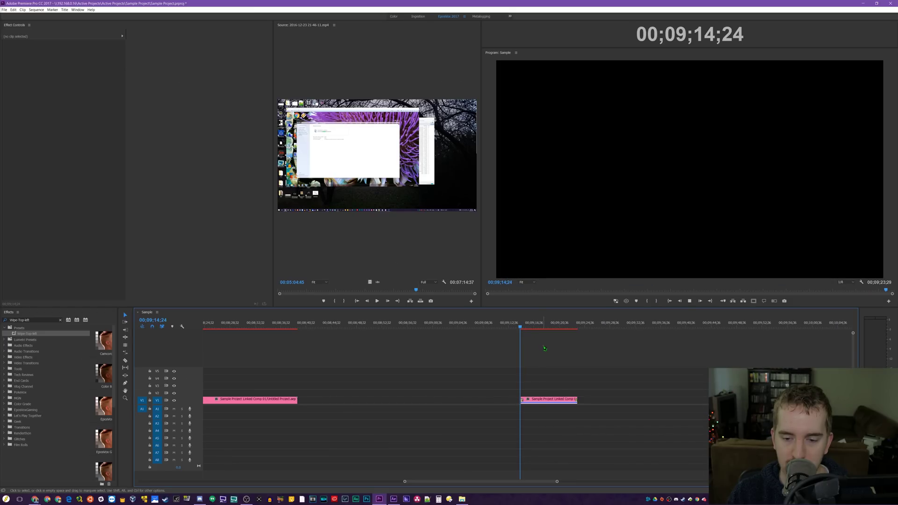
key("space")
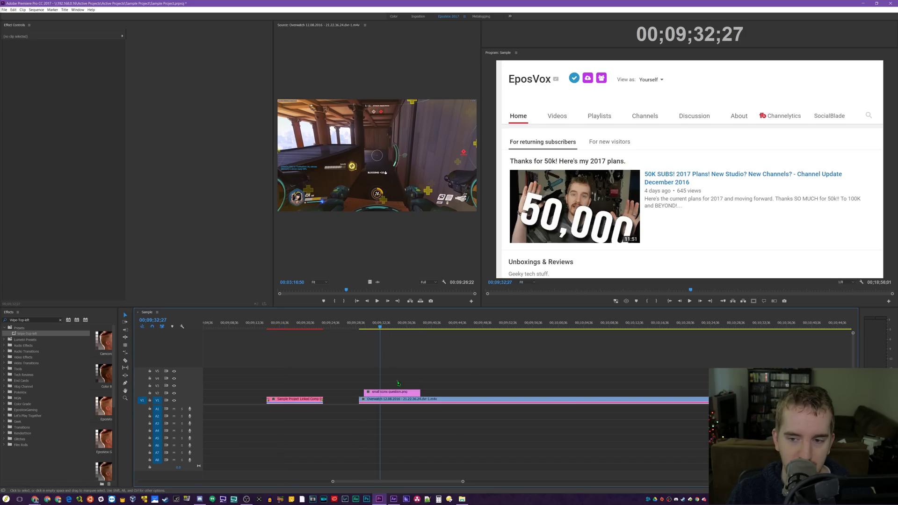
Step: Rotate the small icons question.png comment card 3° and enlarge it to scale 178
left_click(397, 395)
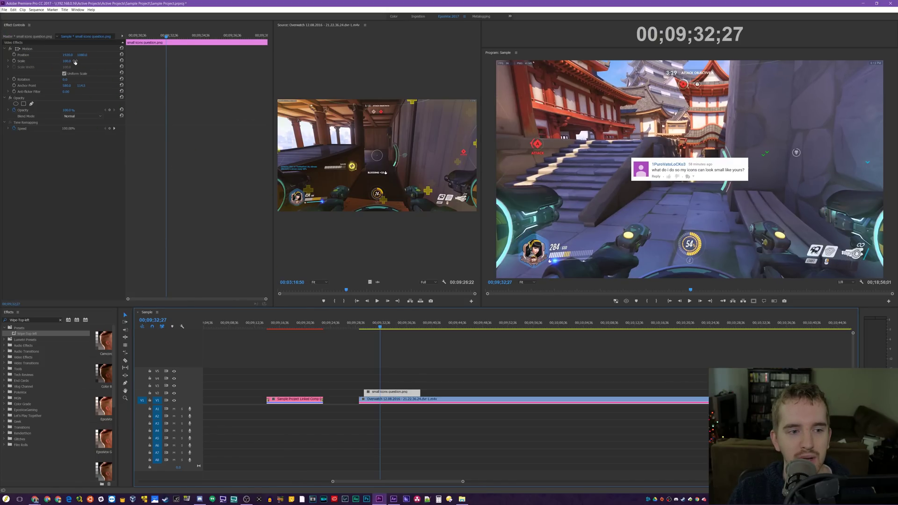
left_click(71, 79)
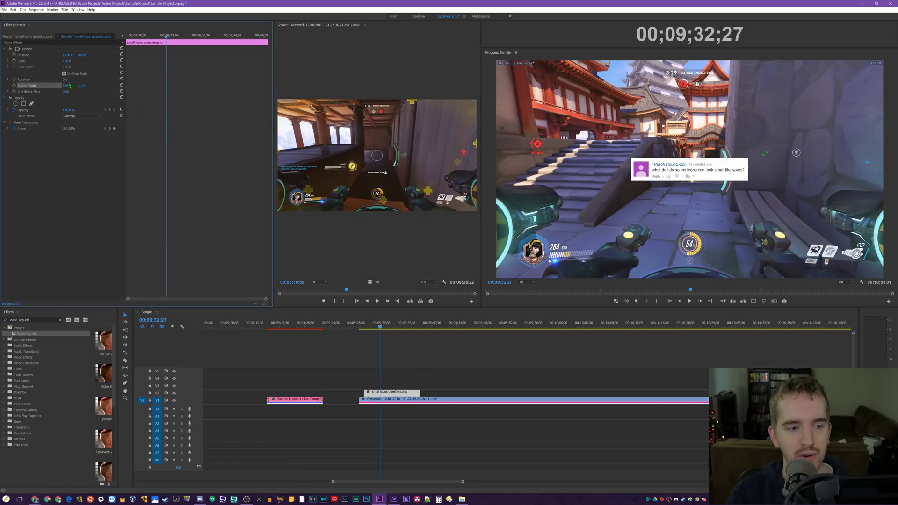
type("3")
key("Return")
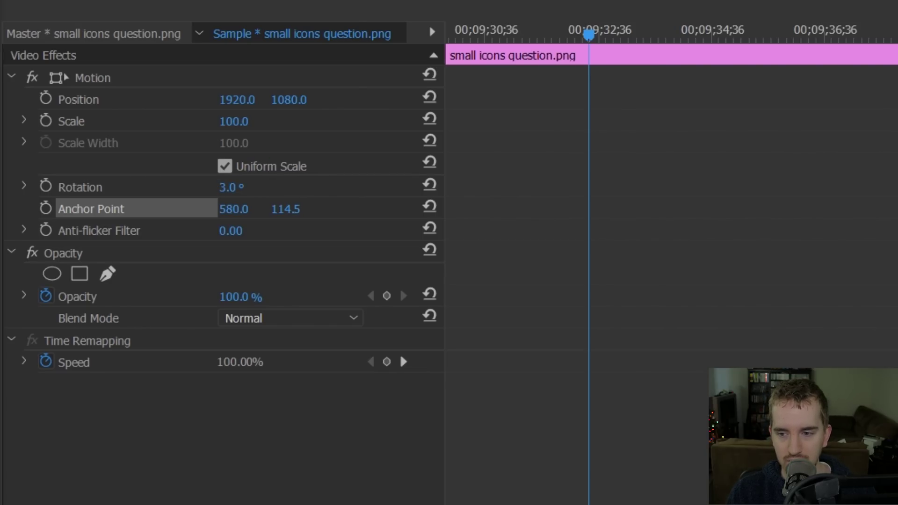
left_click_drag(234, 122, 253, 121)
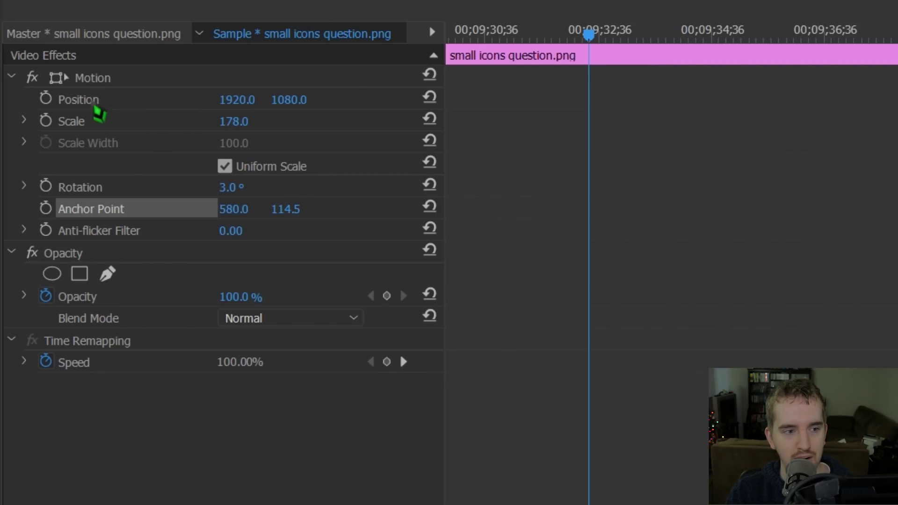
Step: Keyframe Position and Scale, grow the card to 203 at about 00;09;36;36, and apply the Drop2 shadow
left_click(45, 141)
left_click(45, 120)
left_click(45, 99)
left_click_drag(674, 33, 897, 49)
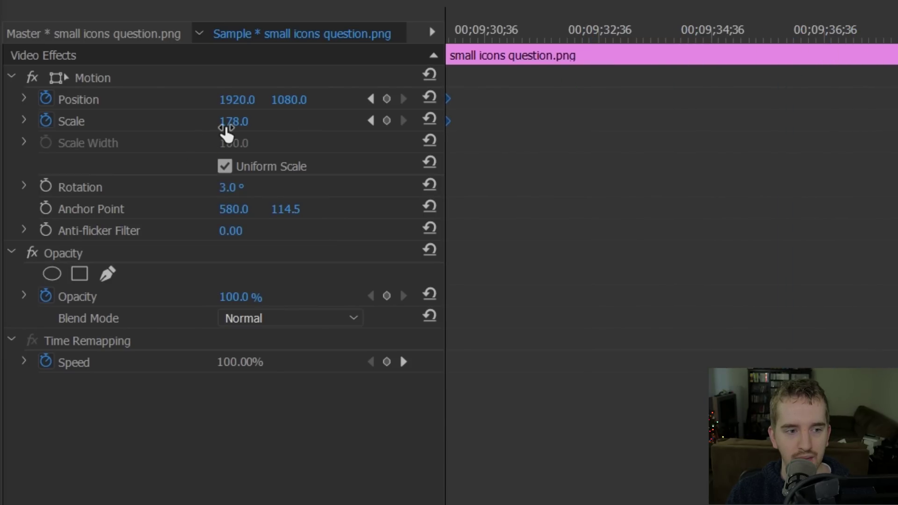
mouse_move(224, 123)
left_mouse_down()
mouse_move(237, 122)
mouse_move(225, 122)
left_mouse_up()
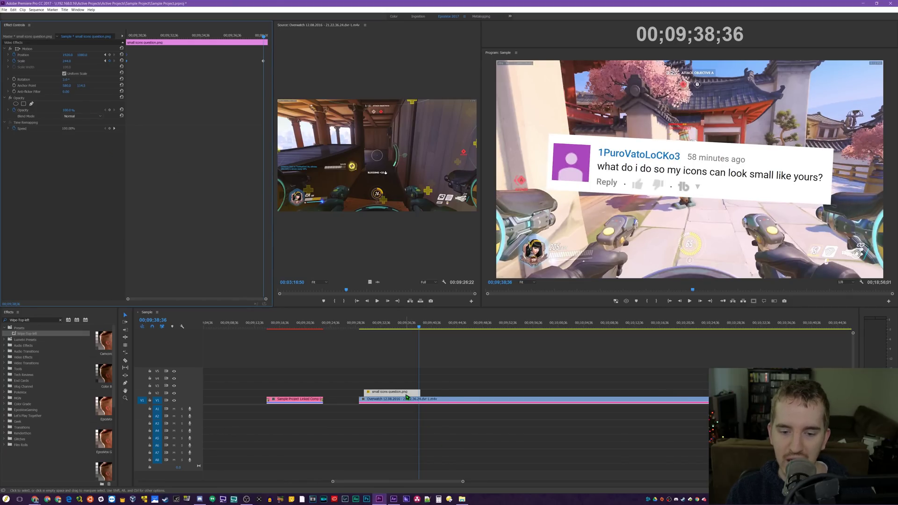
key("F13")
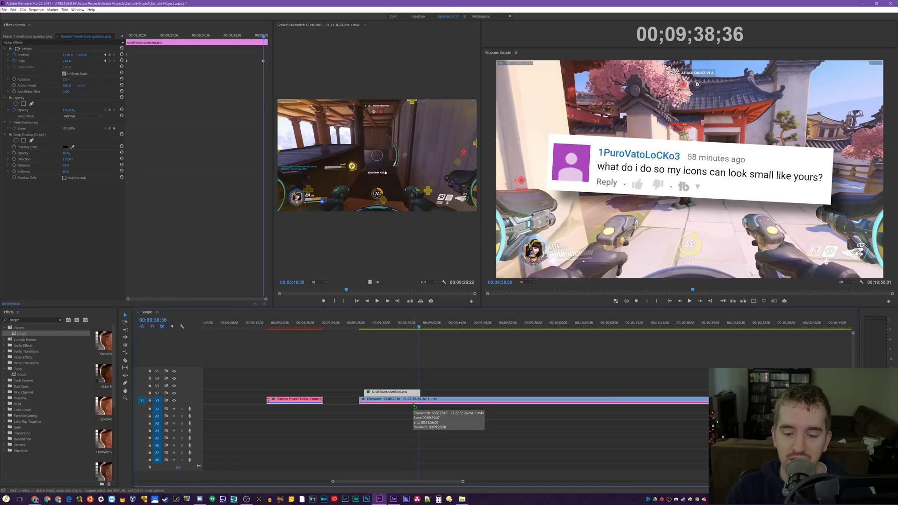
Step: Cut the Overwatch gameplay where the comment card ends and delete the trailing piece
left_click(428, 405)
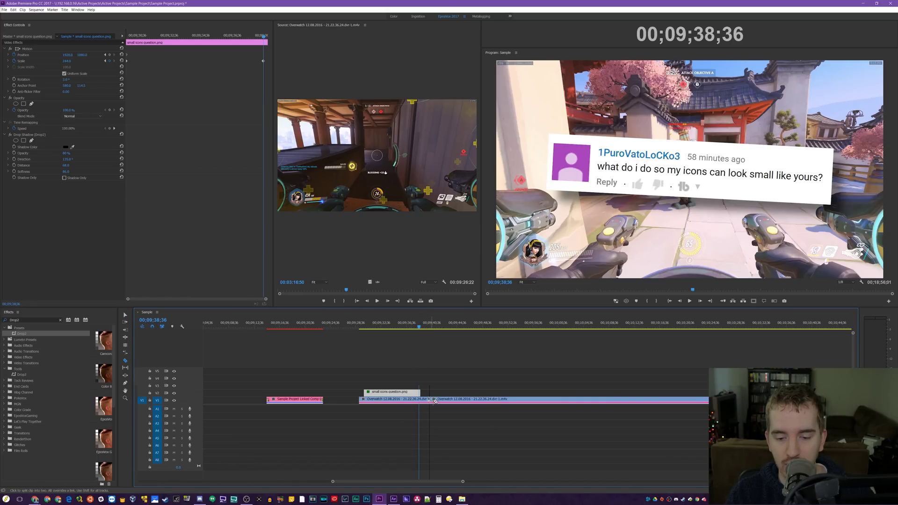
left_click(435, 402)
key("Delete")
Step: Apply the Big Blur preset to the remaining gameplay clip and set its Scale to 105
left_click(393, 400)
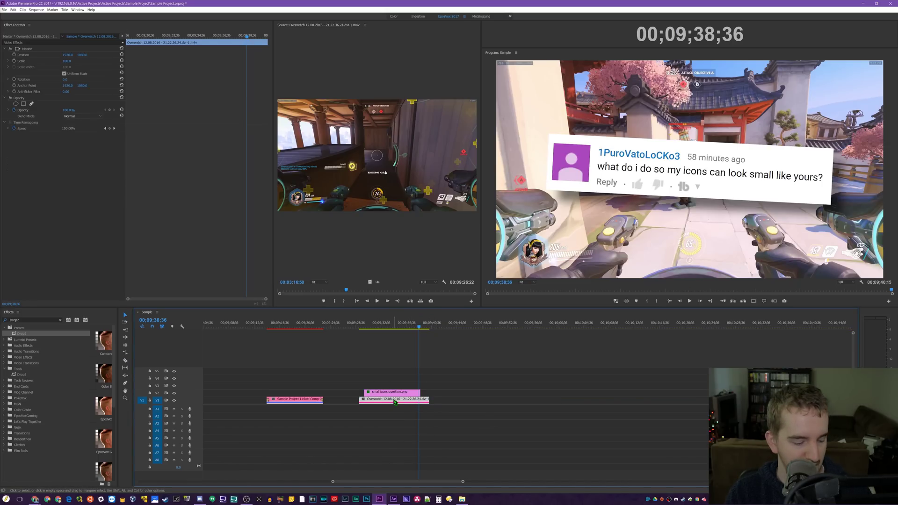
type("Big Blur")
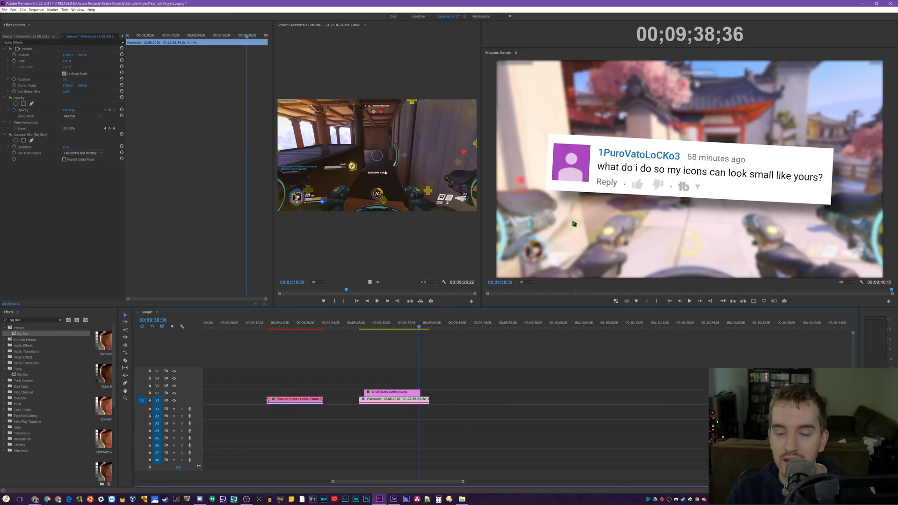
left_click(68, 61)
type("105")
key("Return")
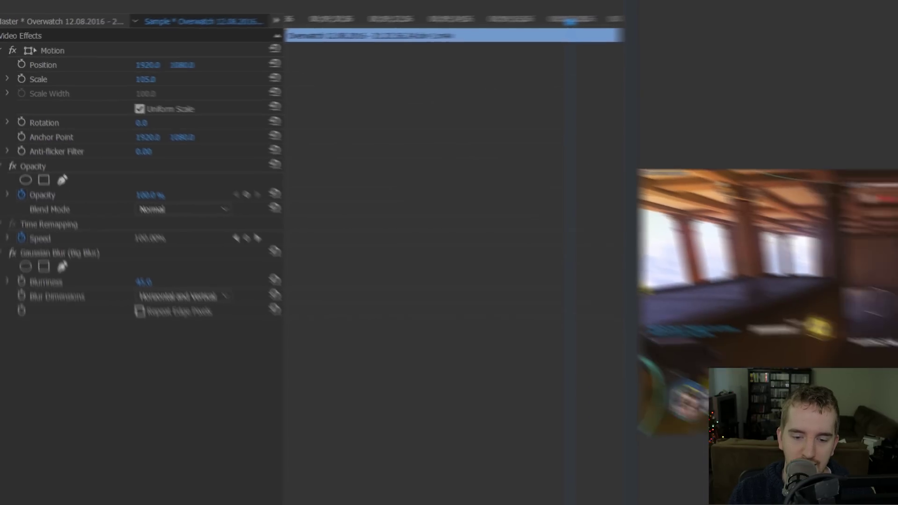
right_click(405, 393)
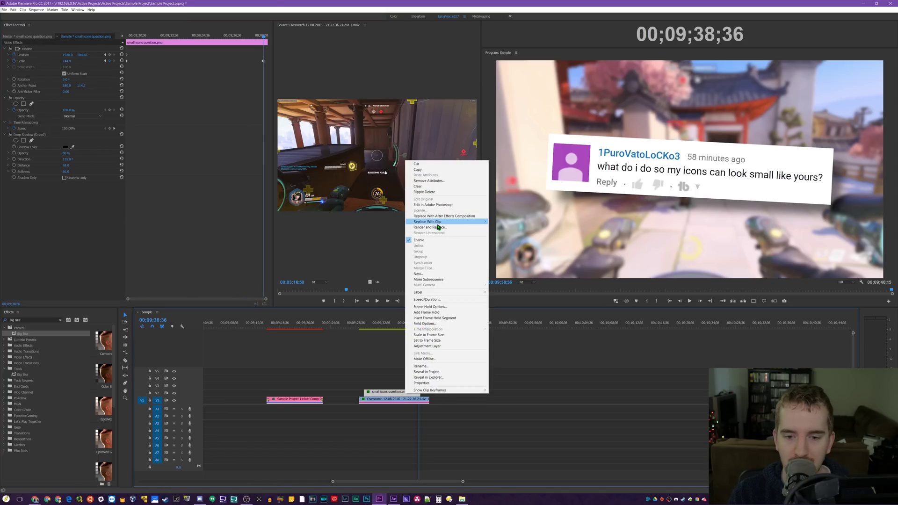
Step: Replace the comment card with linked comp Sample Project Linked Comp 03, check it in After Effects, and return
left_click(445, 218)
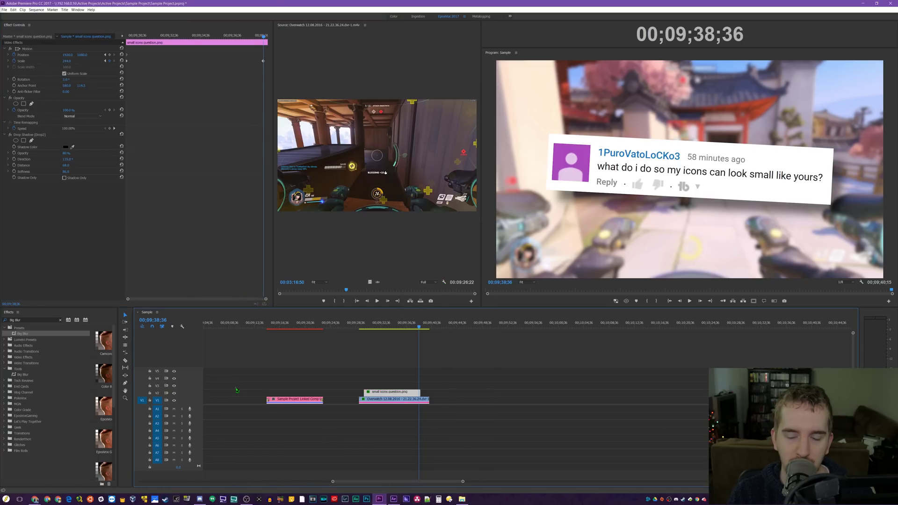
key("alt+Tab")
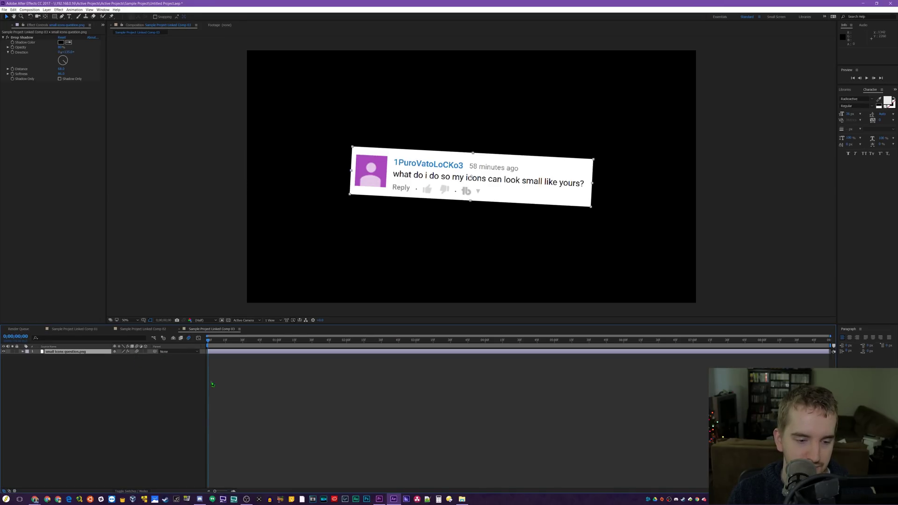
key("alt+Tab")
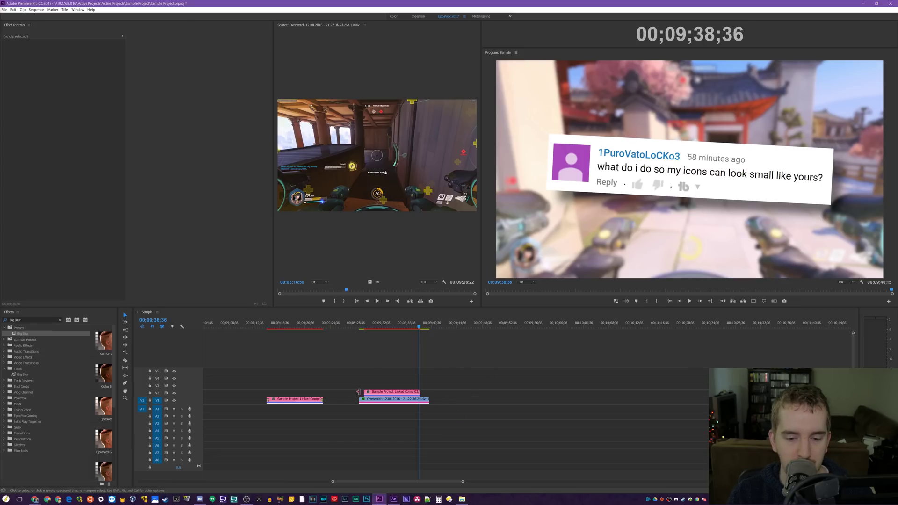
Step: Apply the Impact Push preset to the comment card, set the playhead to 00;09;28;40, and save the project
type("Impact Push Right")
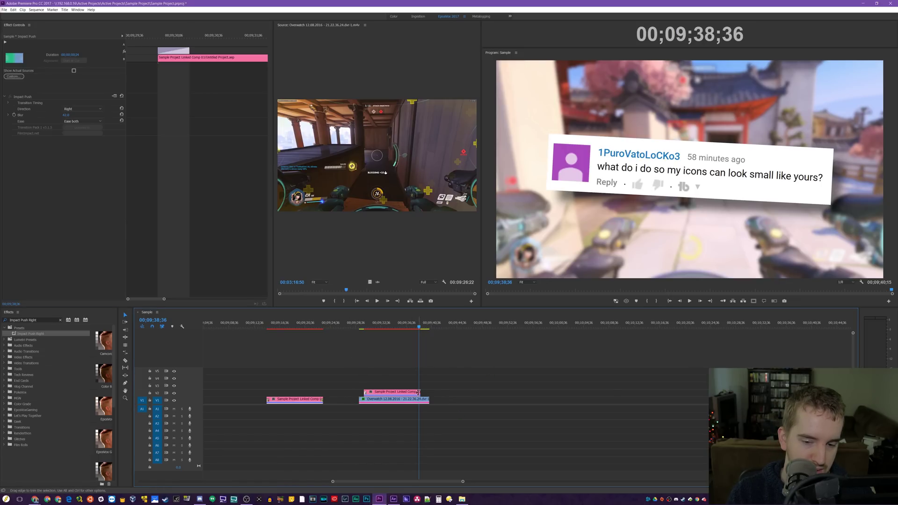
left_click(400, 357)
key("Up")
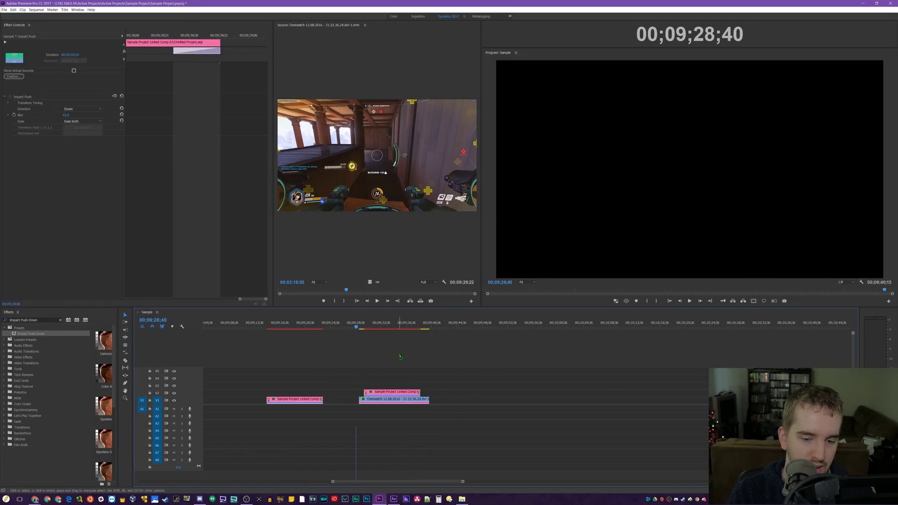
key("ctrl+s")
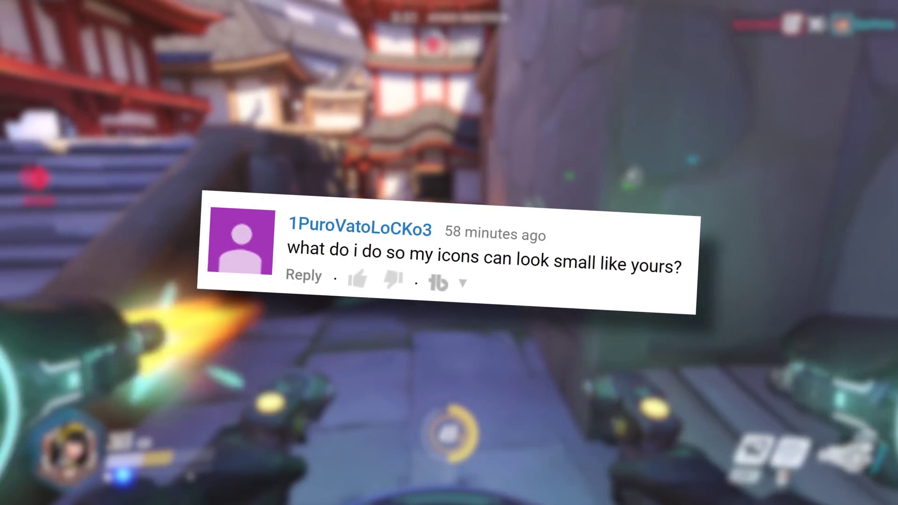